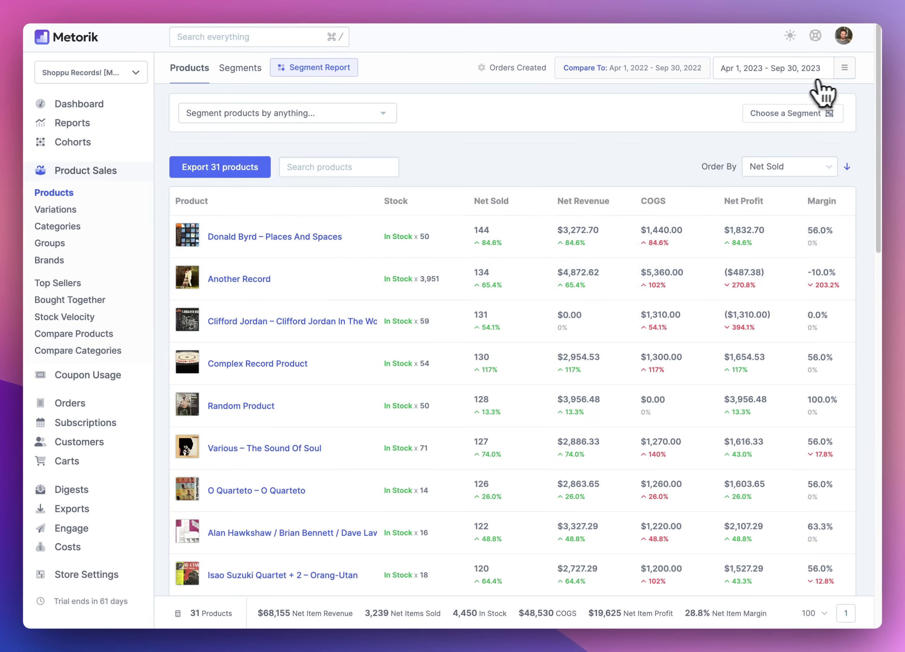
Show the comparison settings for Apr 1–Sep 30, 2023 against the same period in 2022.
click(844, 69)
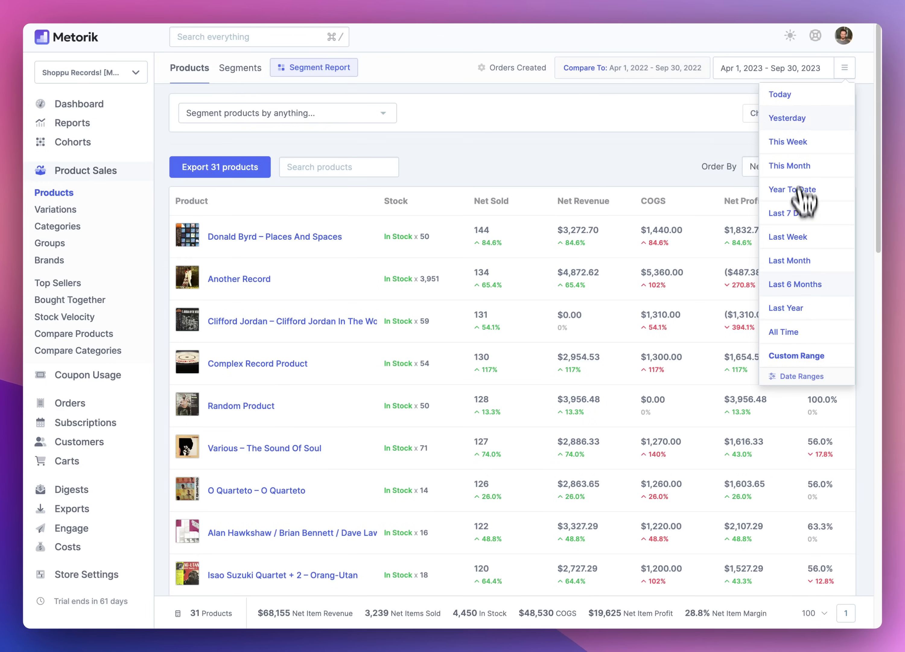
click(679, 73)
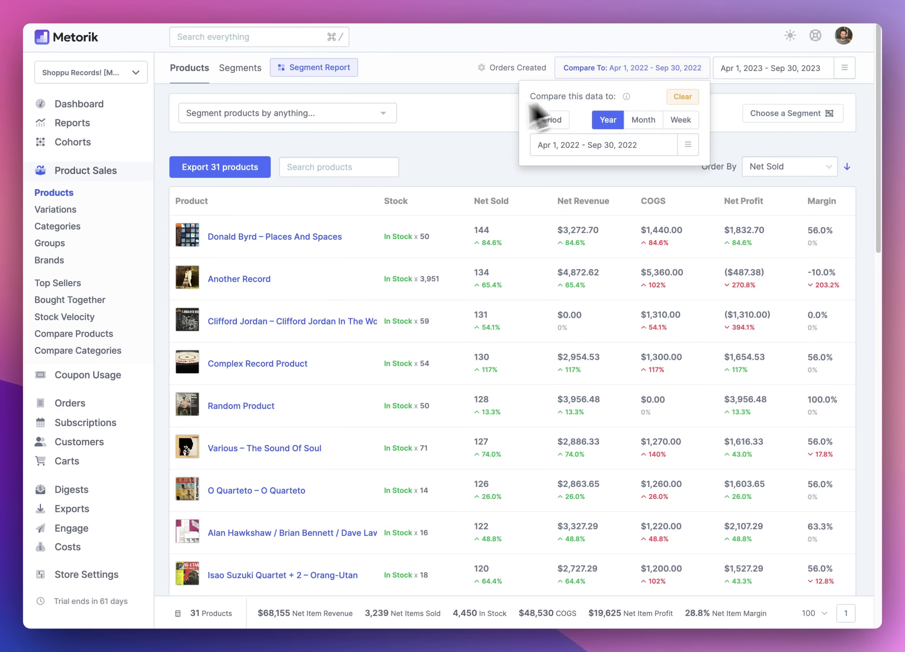
Compare against the previous period, Sep 30, 2022 – Mar 31, 2023, instead of last year.
click(548, 120)
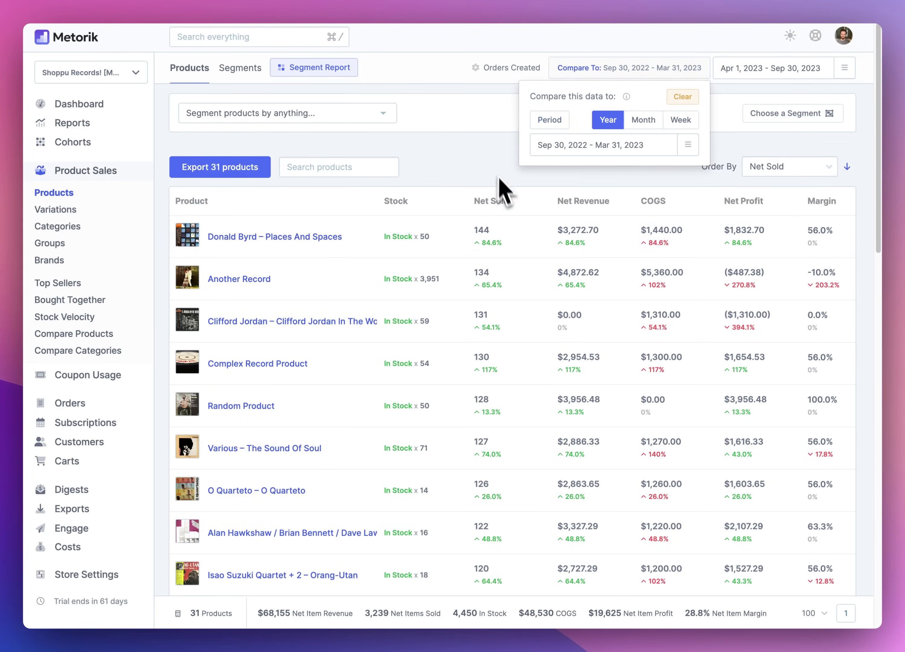
click(561, 74)
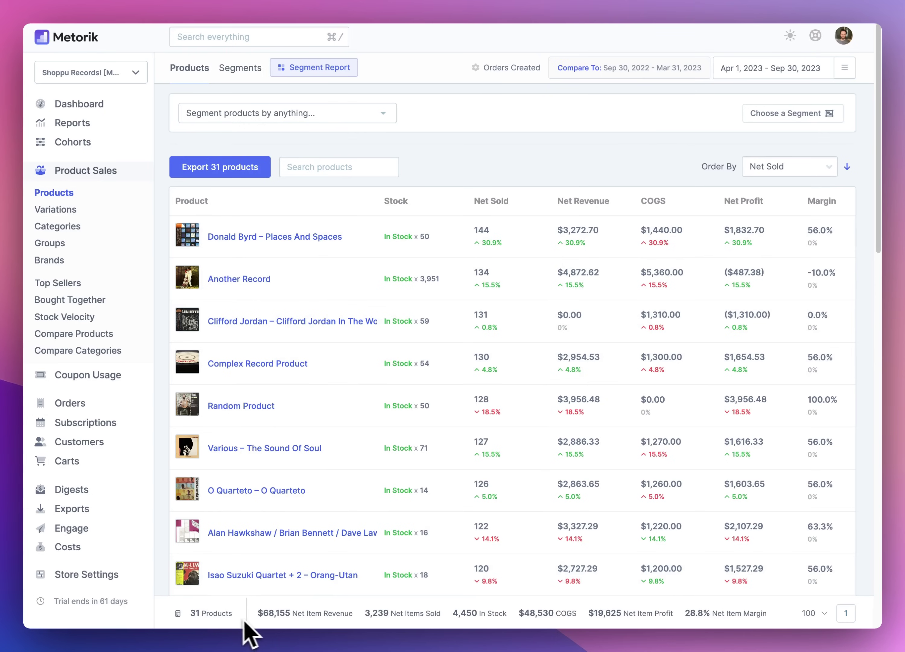
mouse_move(284, 618)
mouse_move(446, 618)
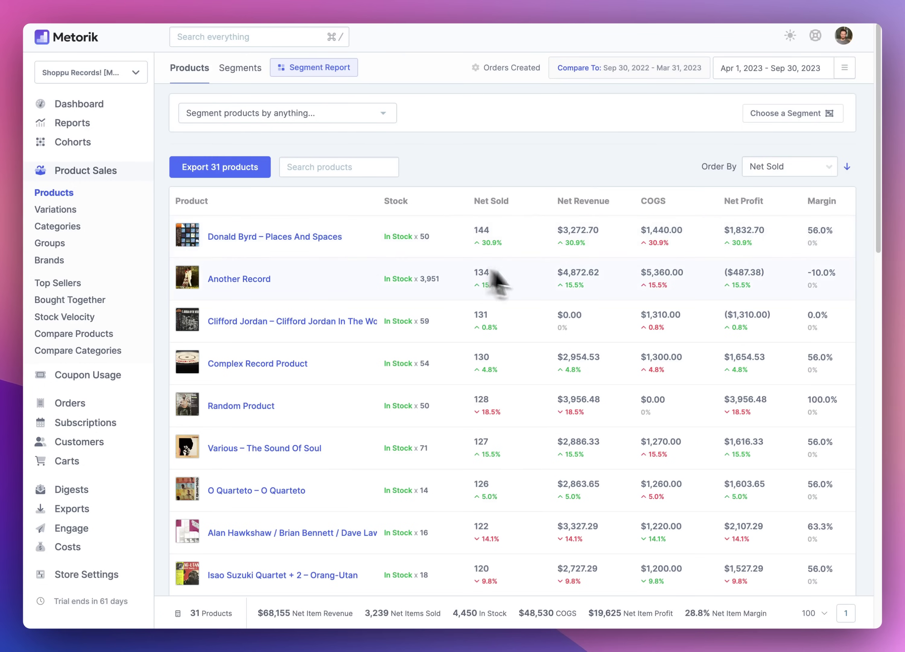
Sort the products report by Title in ascending order.
scroll(491, 348, down, 6)
scroll(477, 354, up, 6)
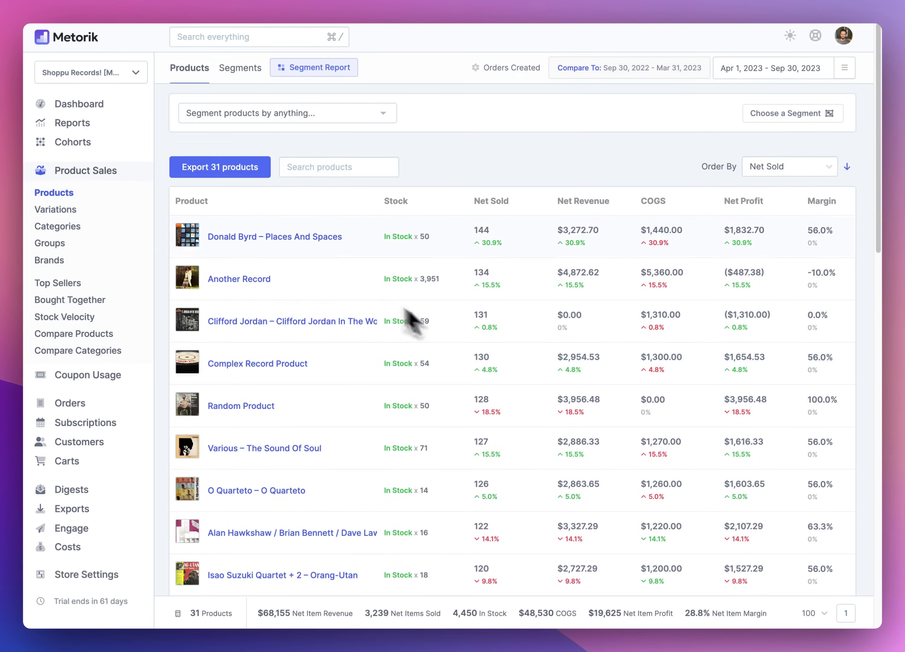
click(764, 167)
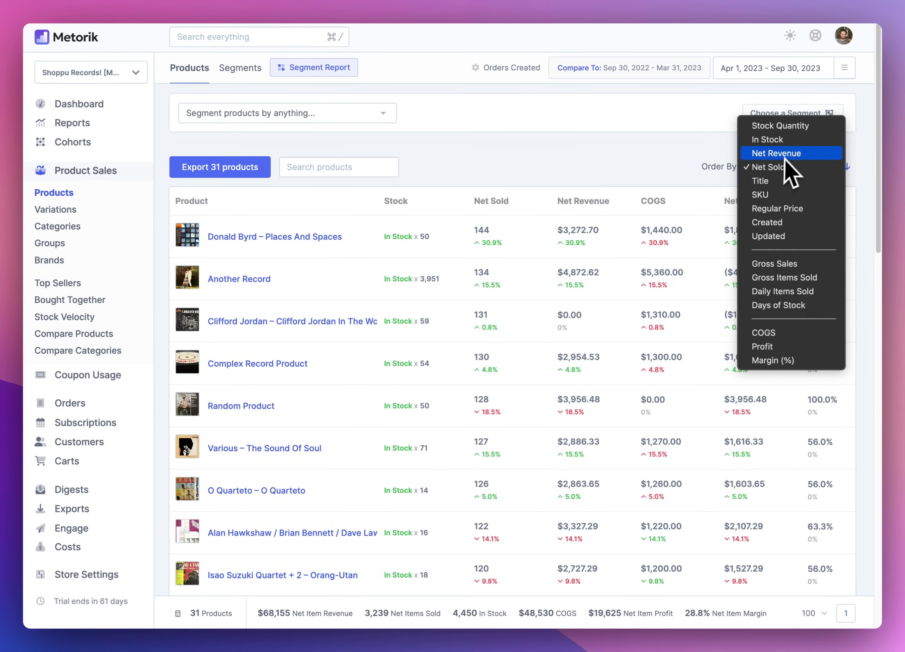
click(793, 189)
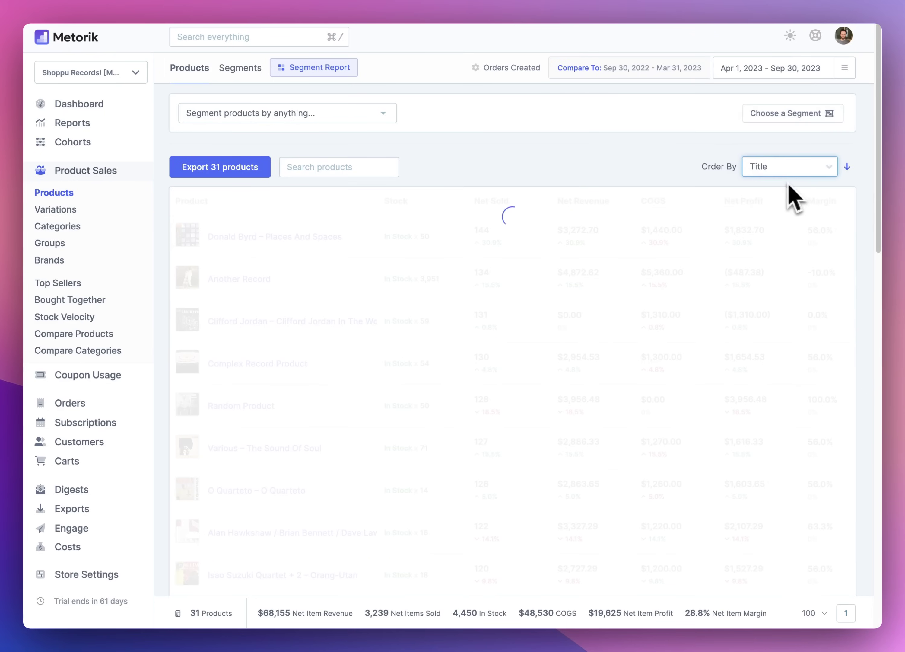
click(847, 167)
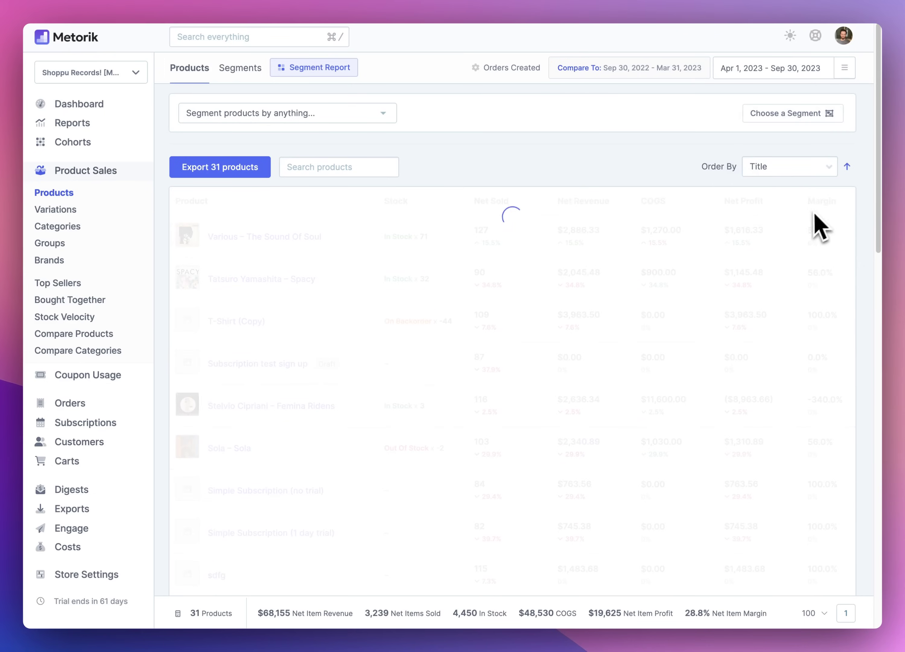
click(777, 171)
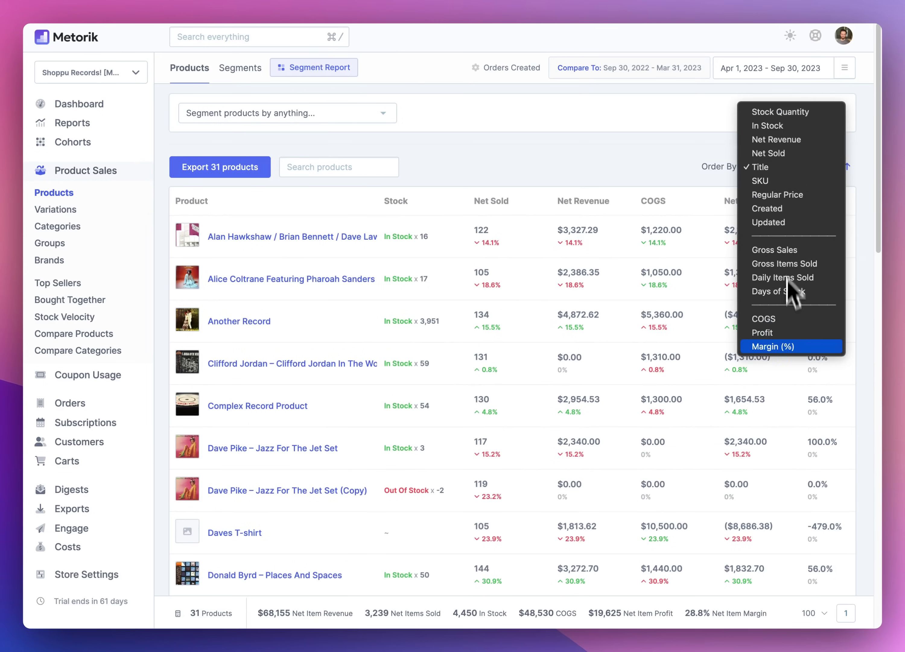
click(694, 205)
Search products for 'alice', clear the search, and list the segment-by fields.
click(343, 167)
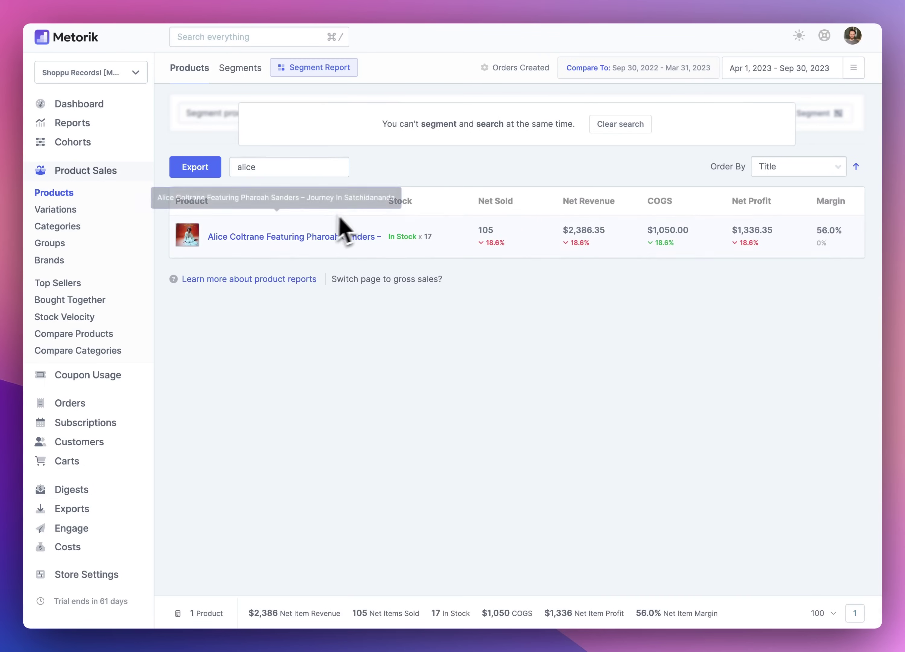
click(593, 130)
click(318, 117)
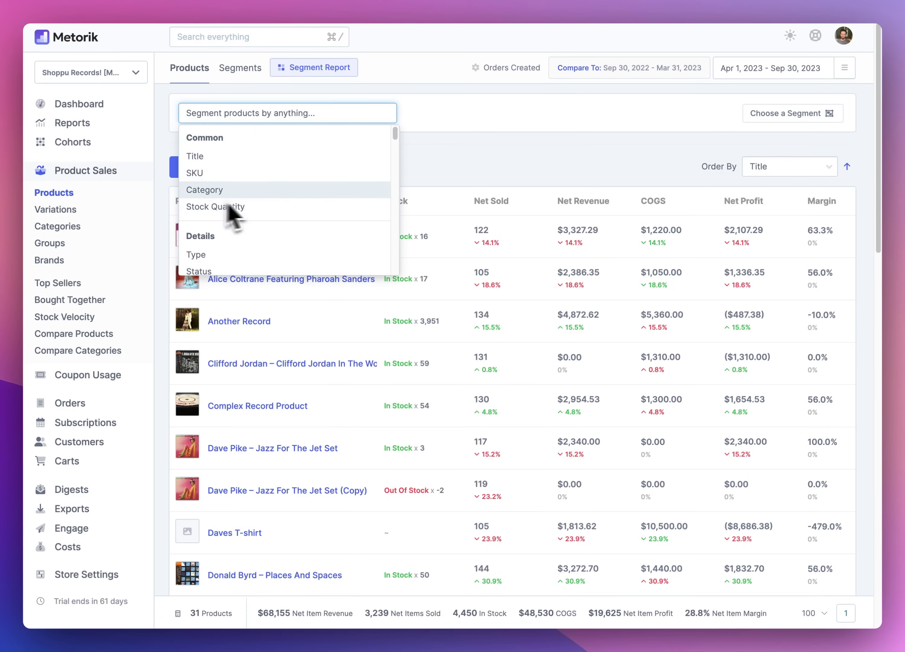
Segment products by Current Price between $25 and $40, leaving 24 products.
scroll(313, 233, down, 5)
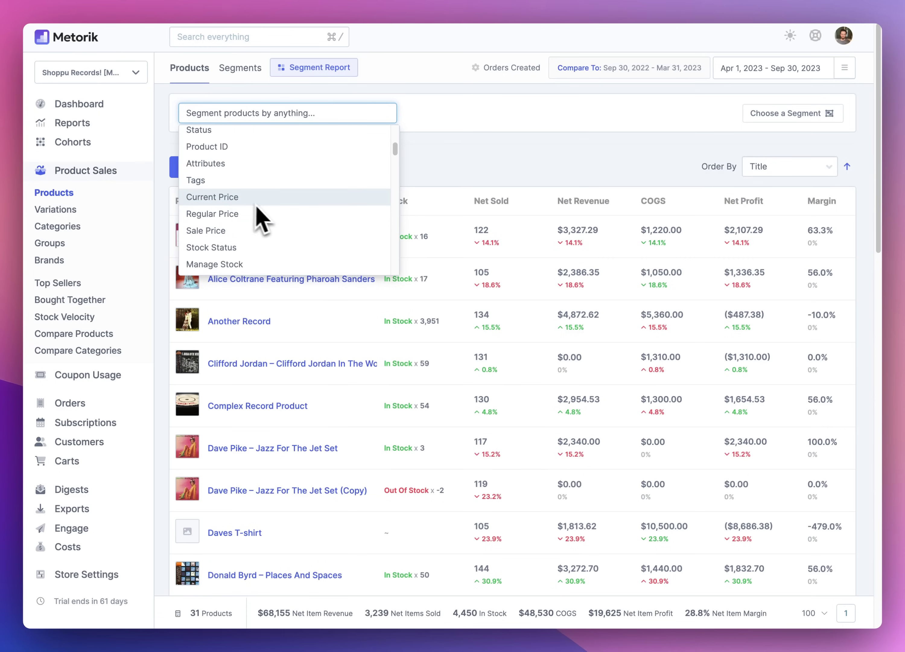
scroll(267, 212, down, 4)
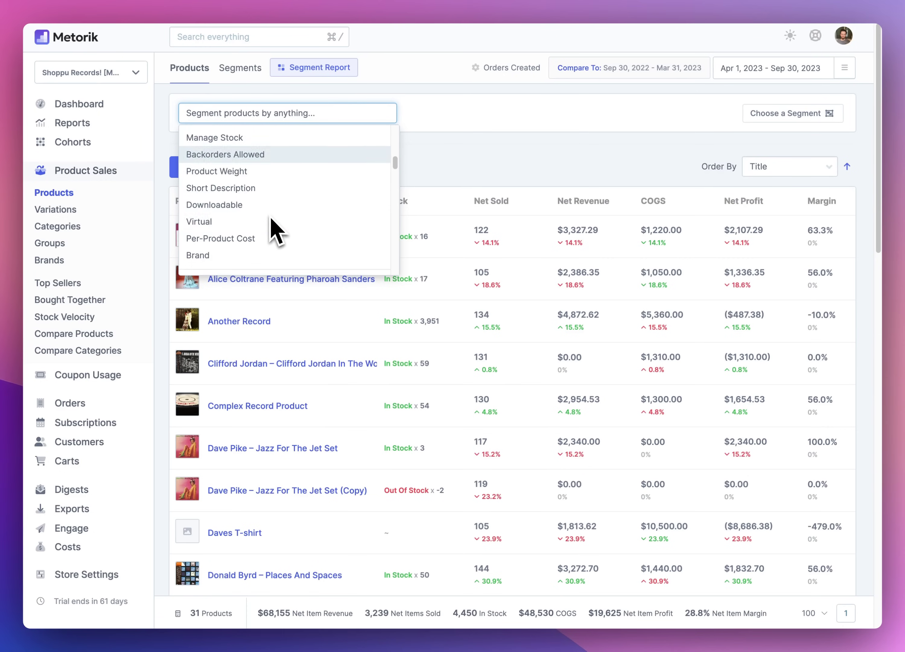
scroll(271, 249, down, 2)
scroll(260, 225, down, 4)
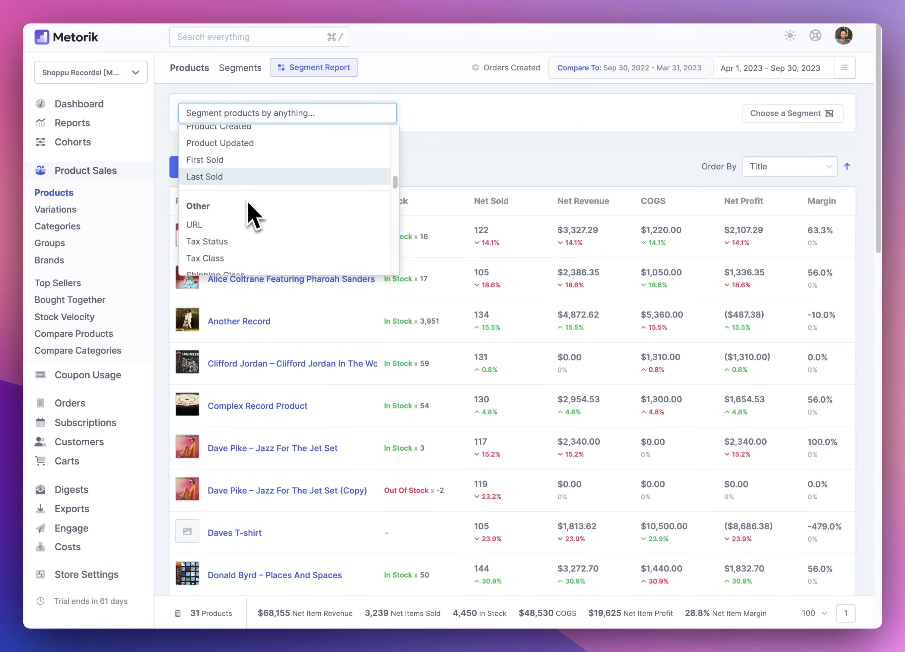
scroll(263, 211, down, 2)
scroll(309, 253, up, 2)
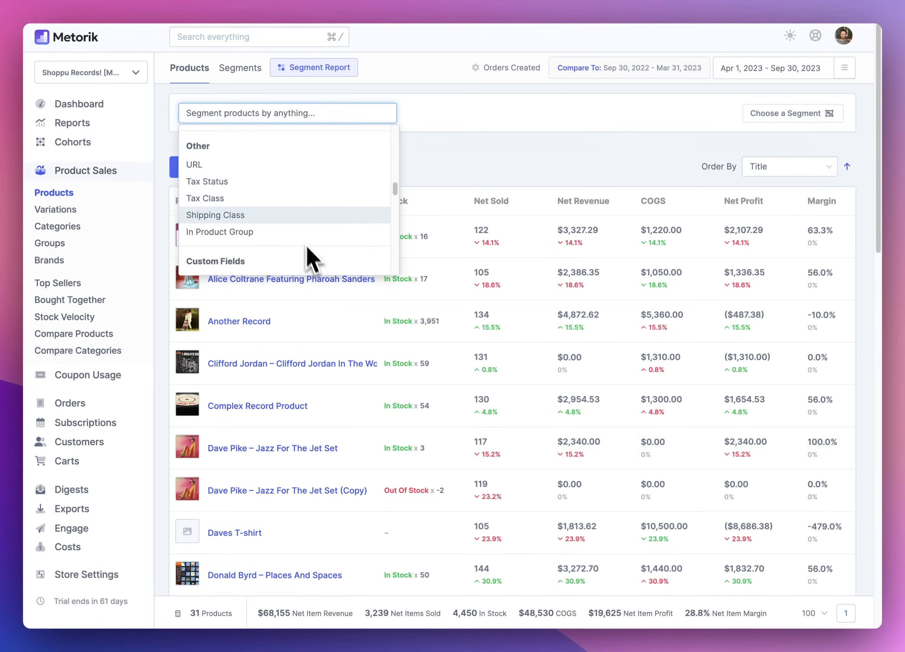
scroll(309, 253, up, 3)
scroll(288, 223, down, 2)
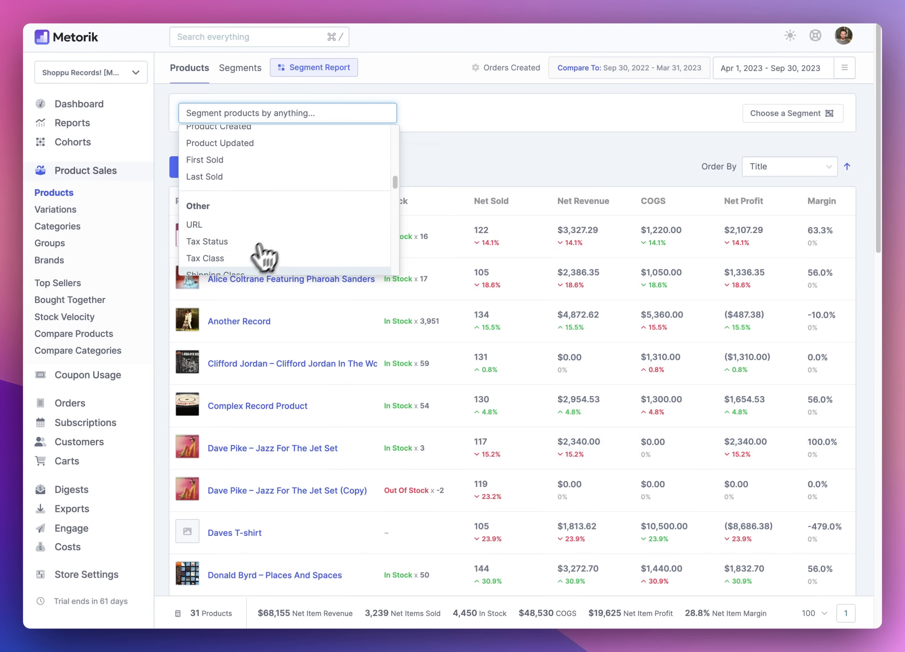
scroll(260, 259, down, 3)
scroll(247, 250, up, 5)
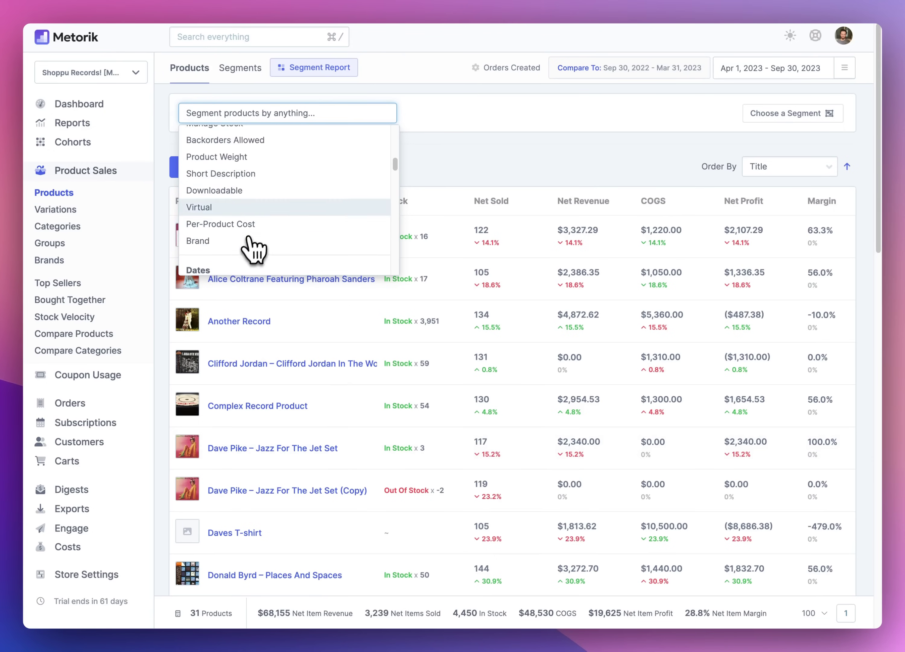
scroll(273, 188, up, 3)
click(271, 166)
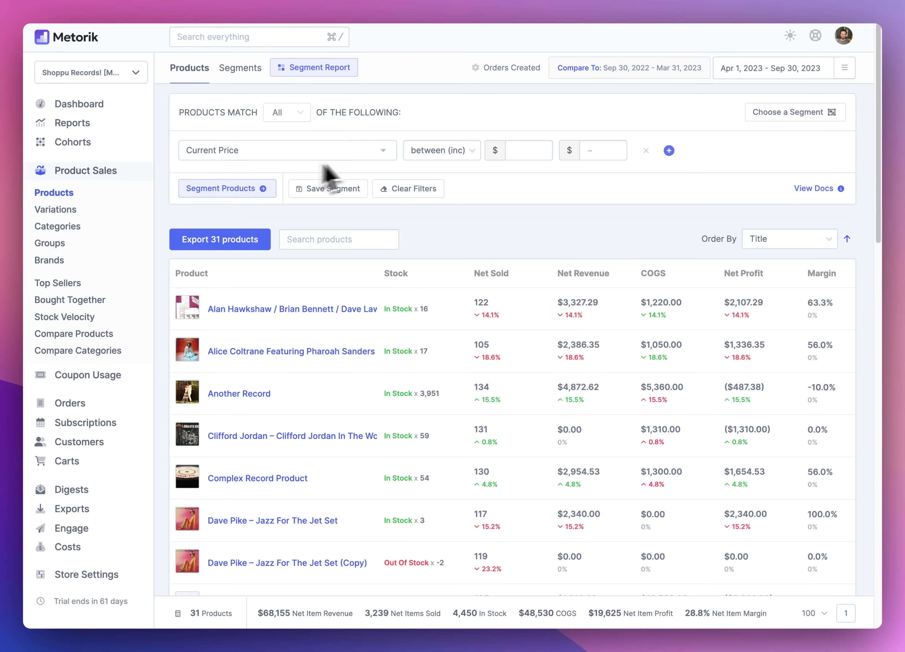
click(523, 156)
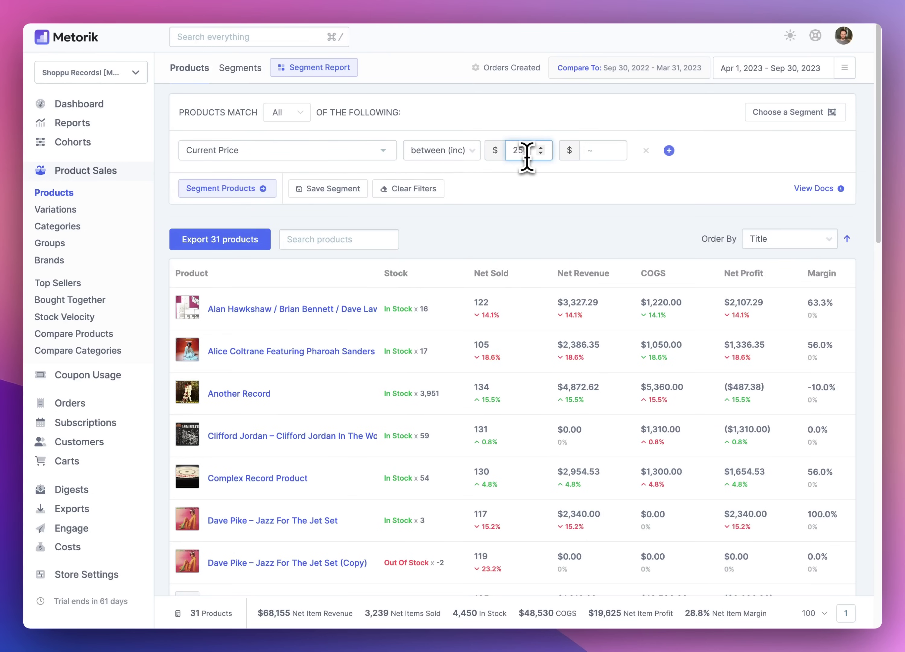
click(584, 151)
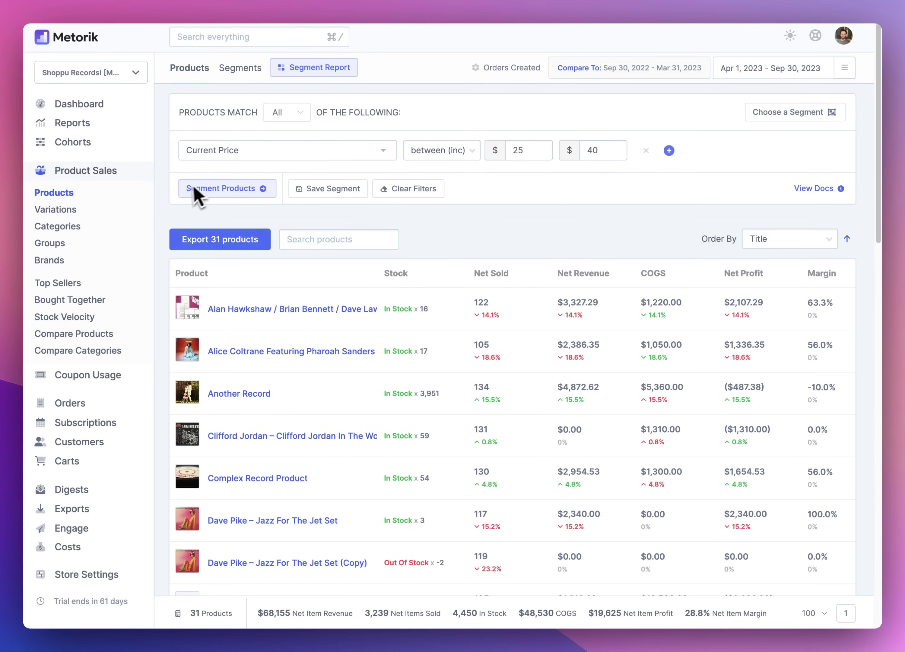
click(225, 189)
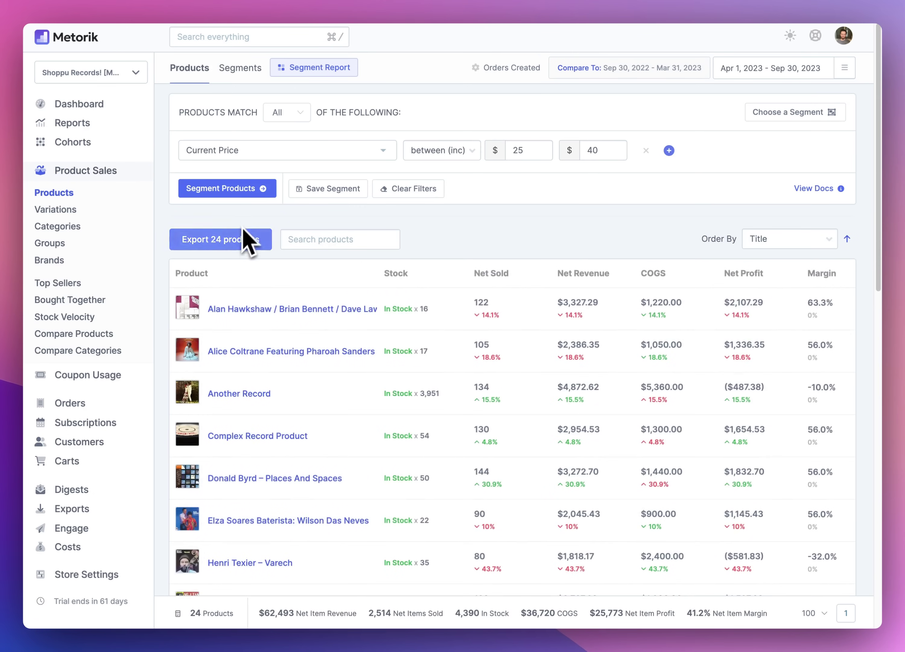
Open the Alice Coltrane – Journey In Satchidananda product page and scroll through its sales details.
scroll(426, 401, down, 3)
scroll(377, 362, up, 2)
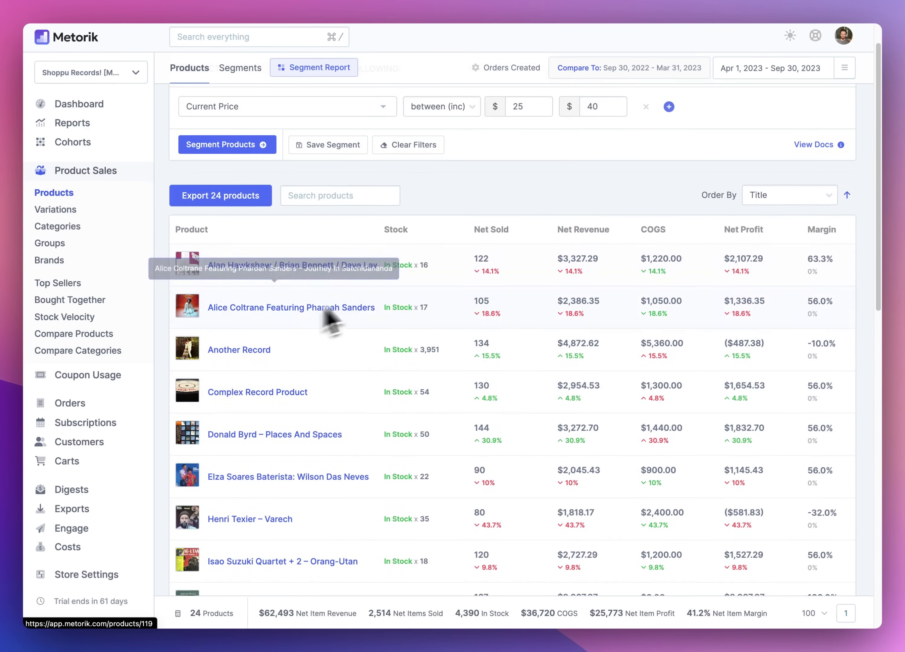
click(400, 311)
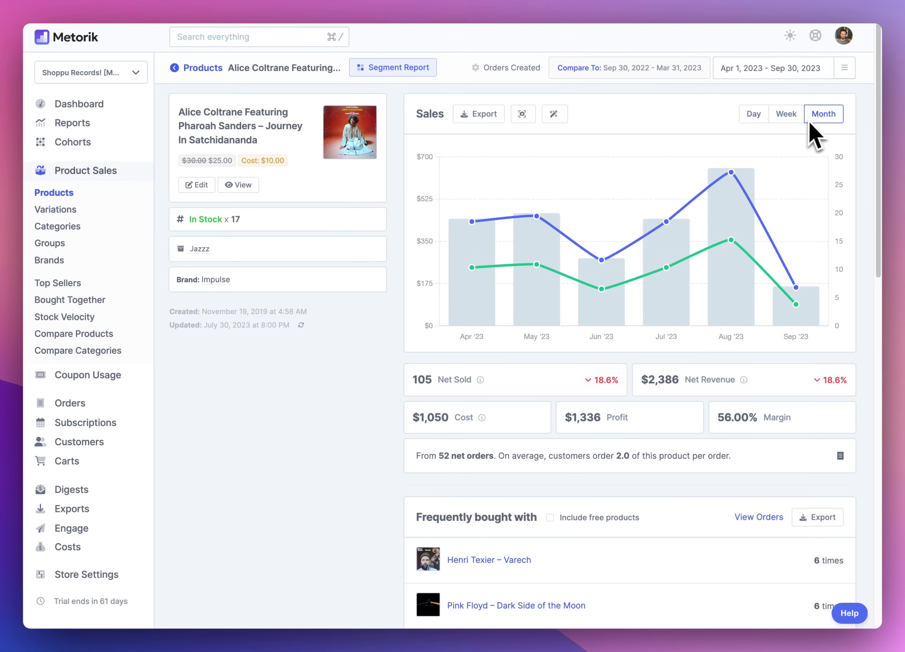
scroll(608, 305, down, 1)
scroll(608, 305, down, 5)
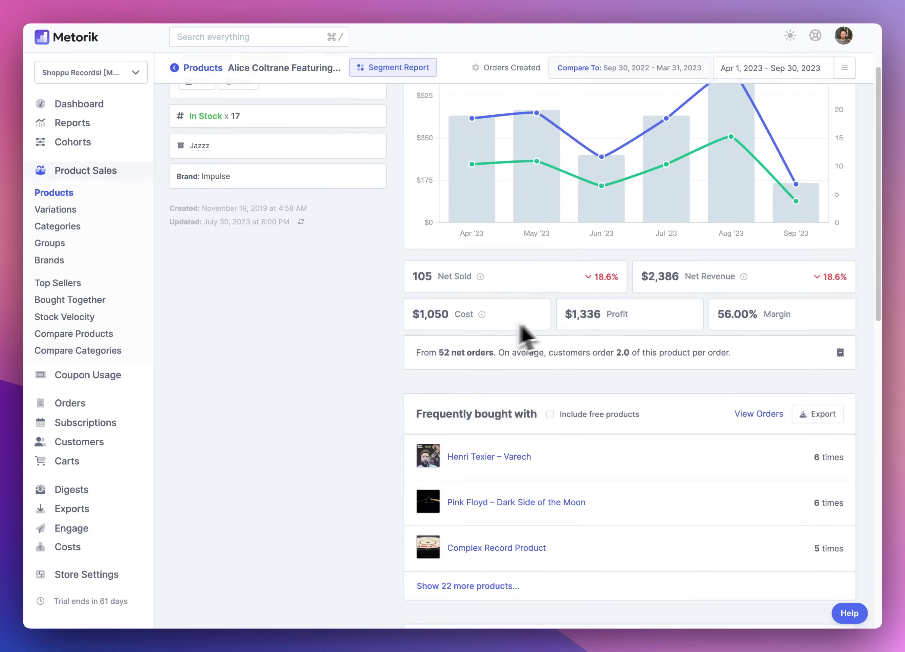
scroll(519, 338, up, 5)
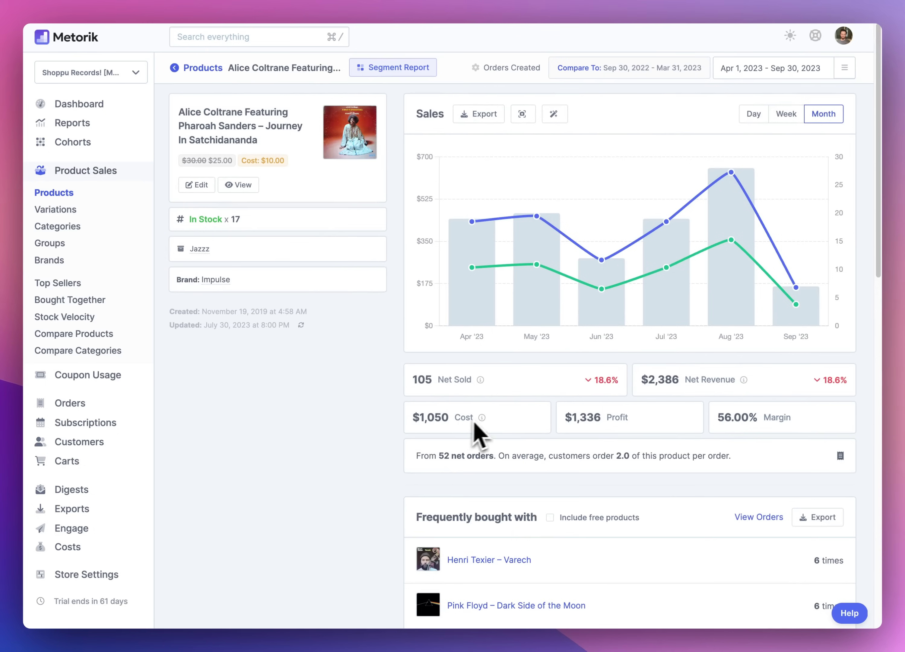
scroll(661, 471, down, 4)
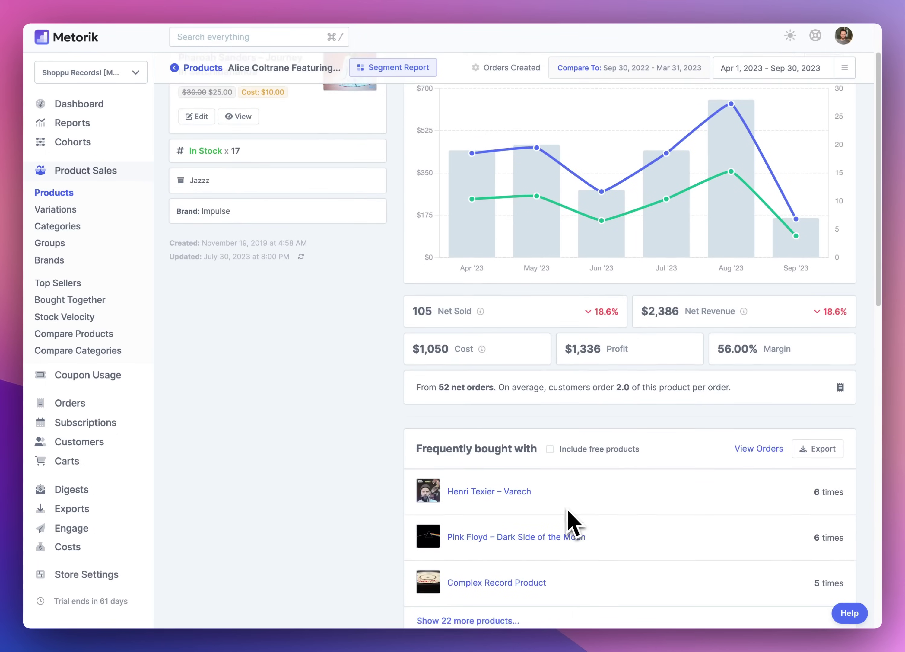
scroll(574, 524, down, 8)
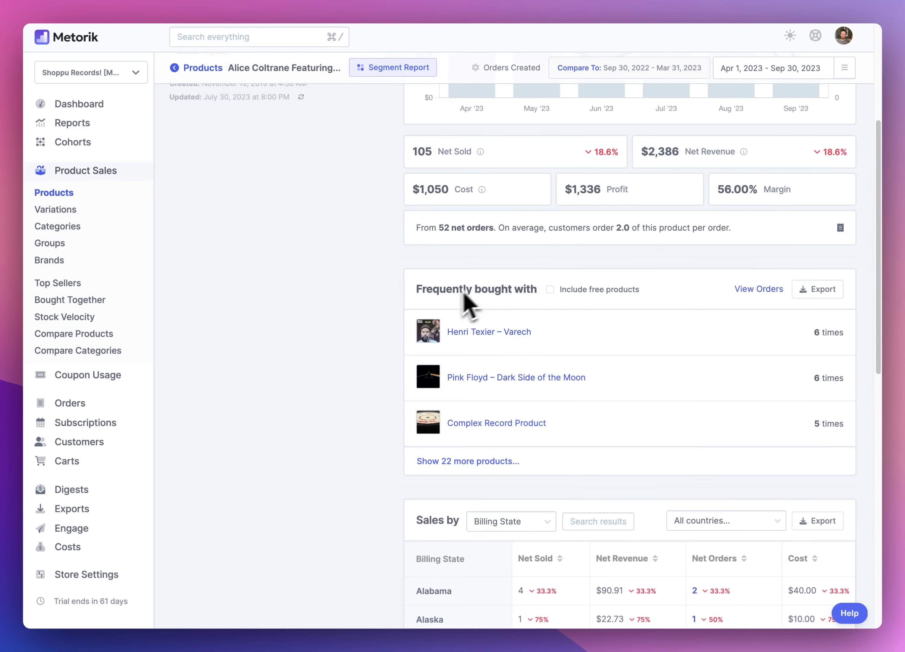
click(488, 480)
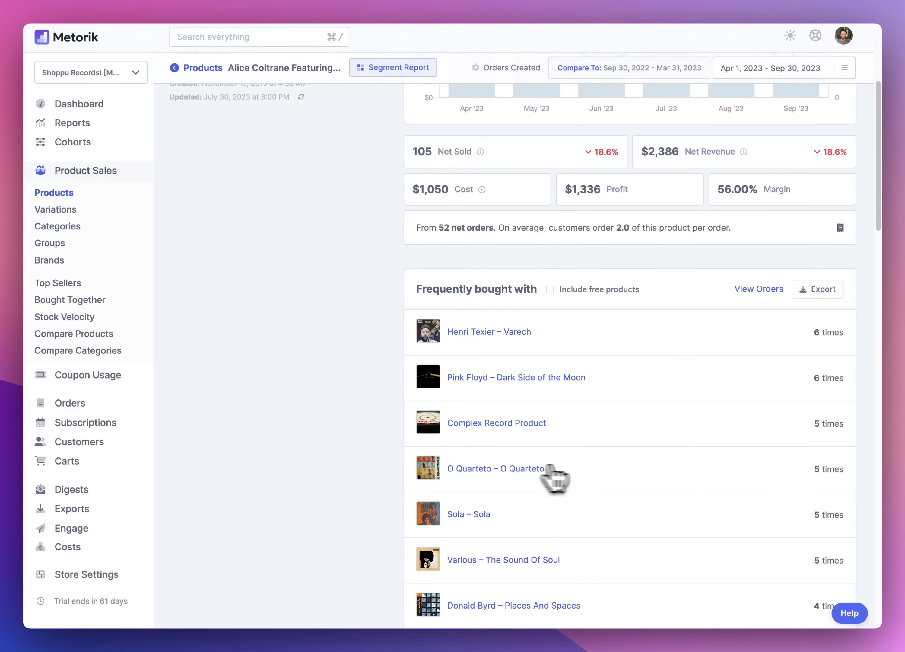
scroll(622, 479, down, 15)
scroll(636, 479, down, 10)
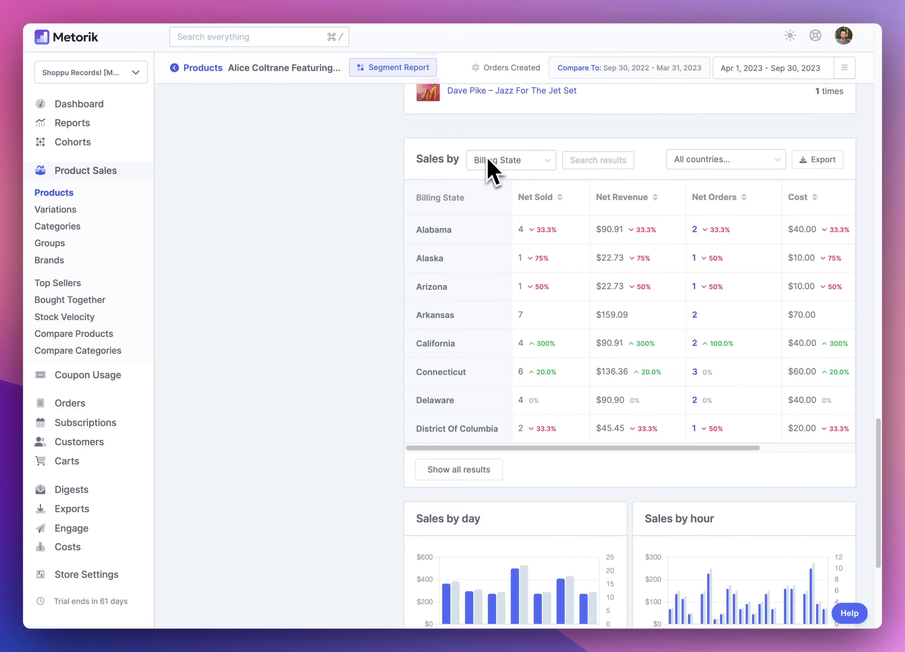
click(506, 163)
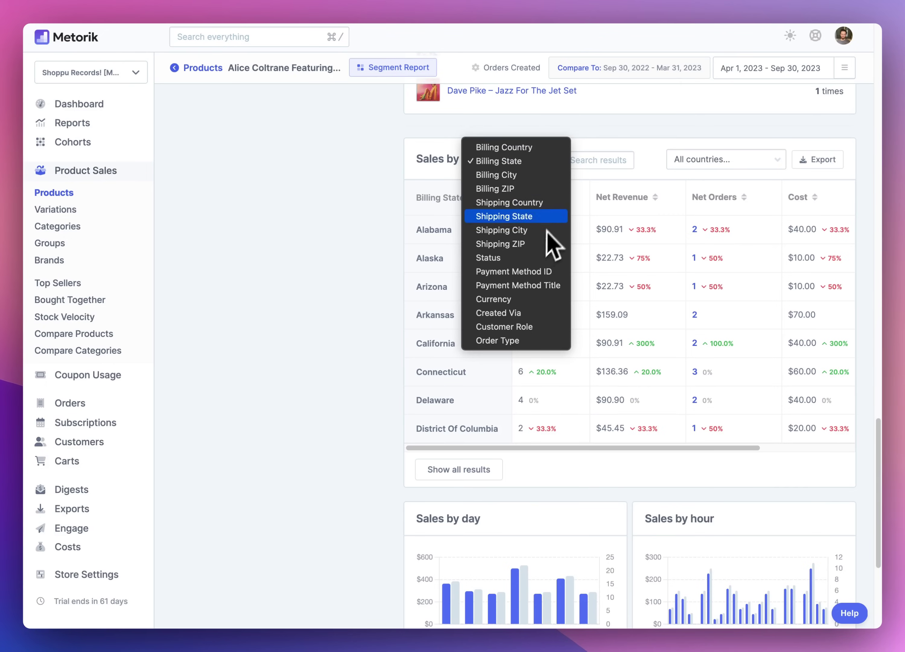
click(529, 297)
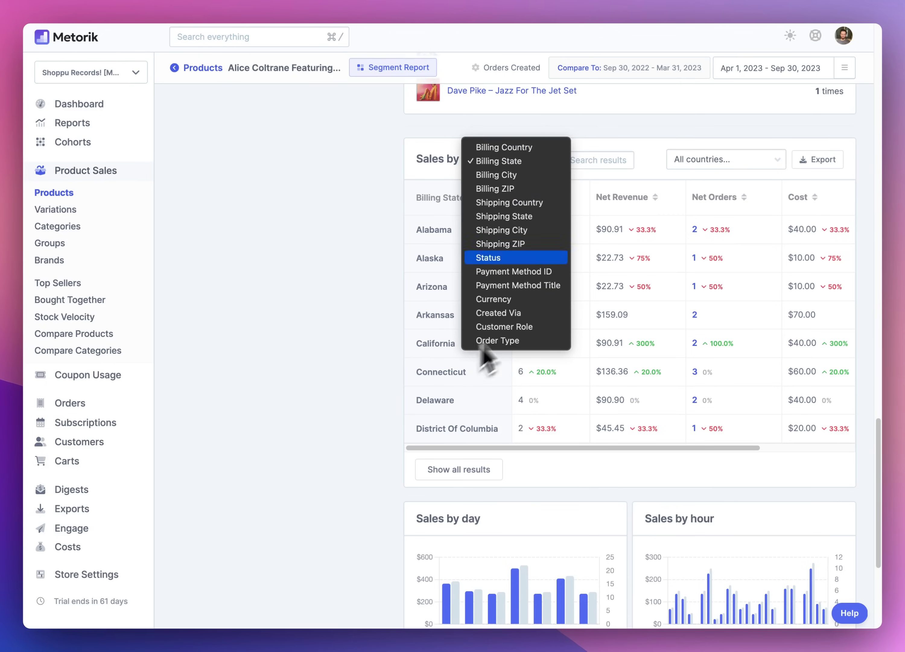
click(348, 376)
scroll(548, 380, down, 5)
scroll(636, 384, down, 1)
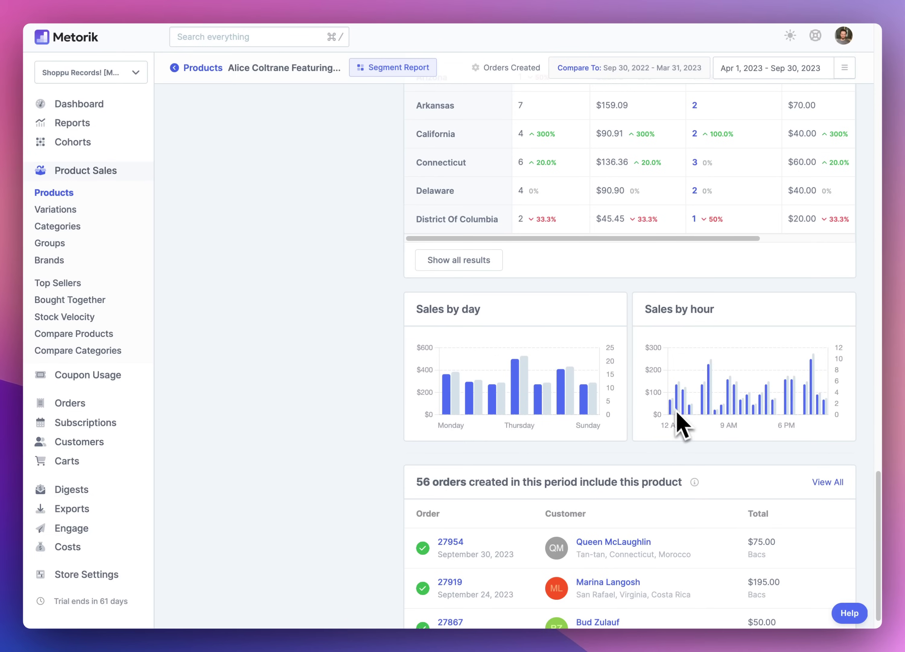
scroll(672, 385, down, 1)
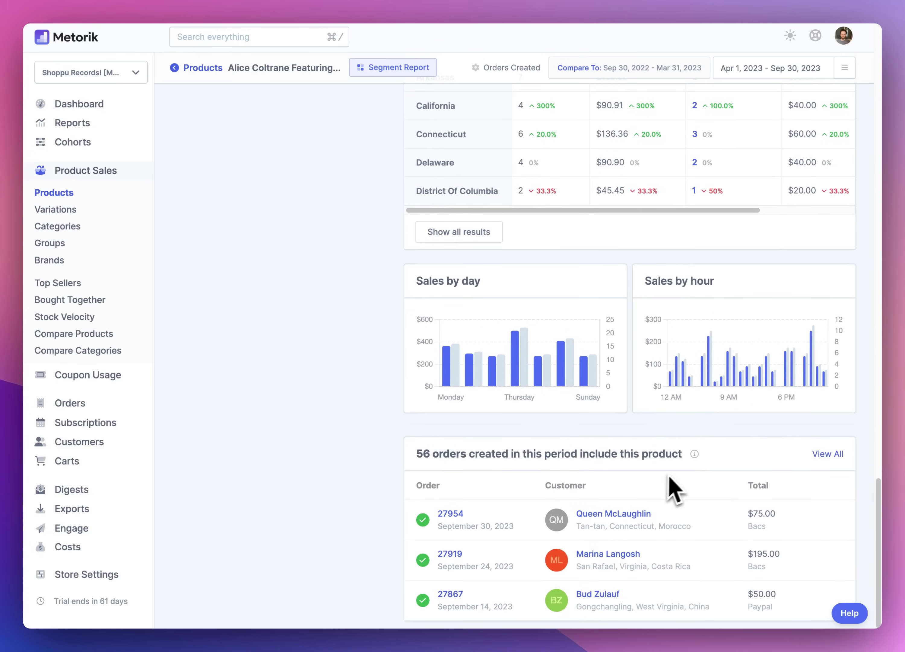
scroll(679, 474, up, 20)
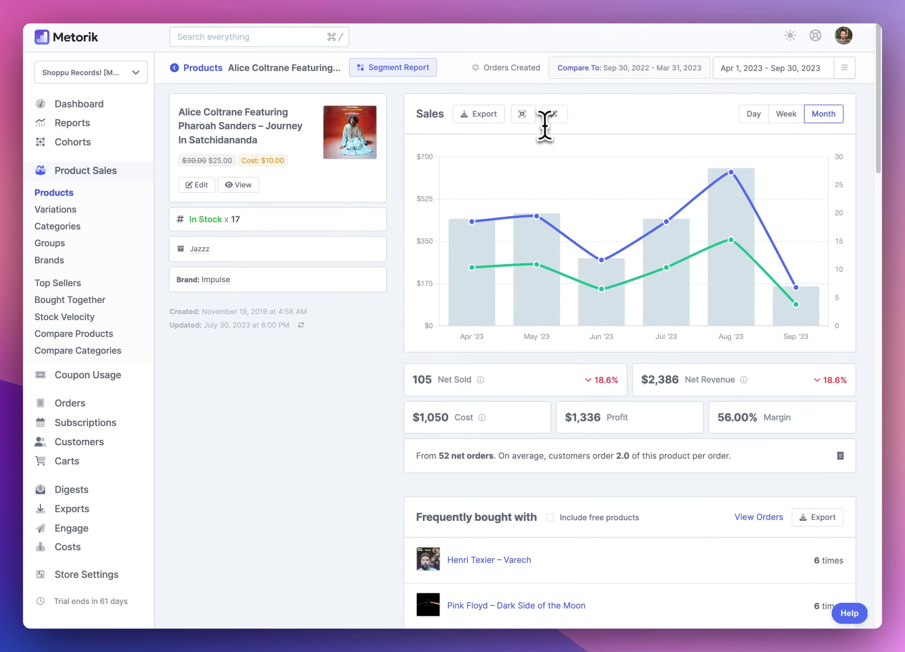
Give the sales chart download image a cyan-to-blue gradient background.
click(523, 114)
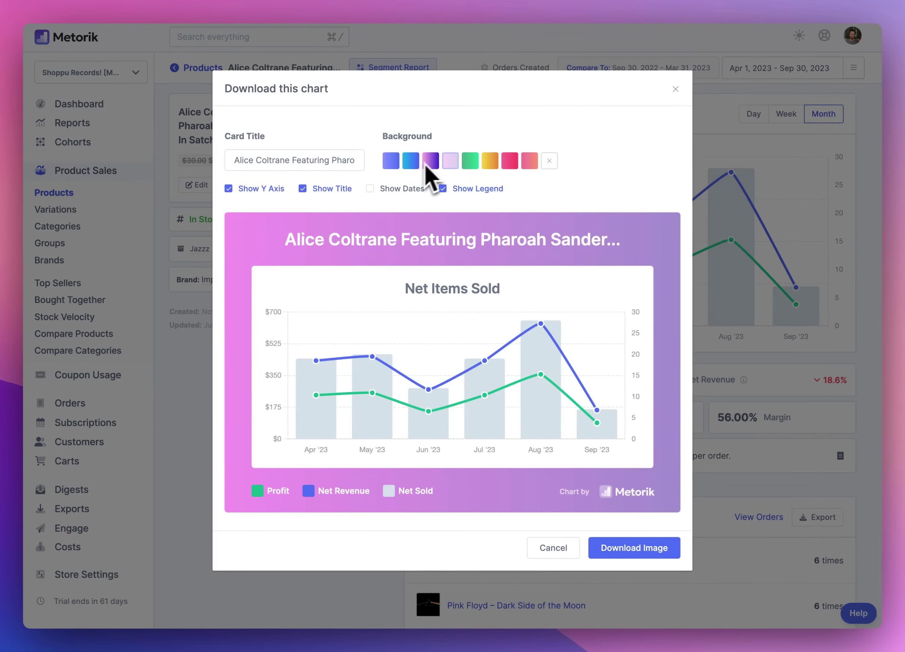
click(391, 162)
click(493, 165)
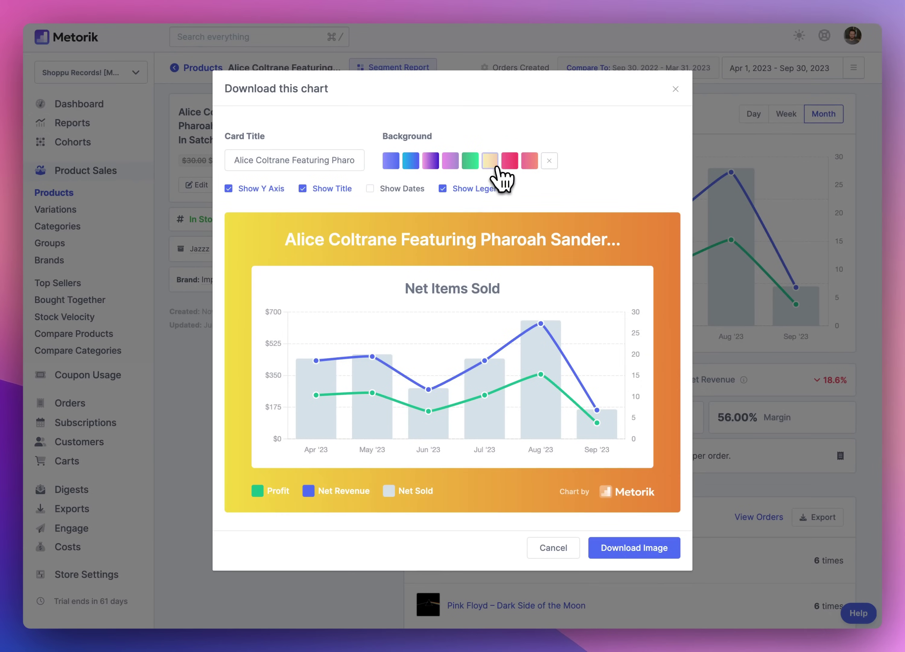
click(498, 169)
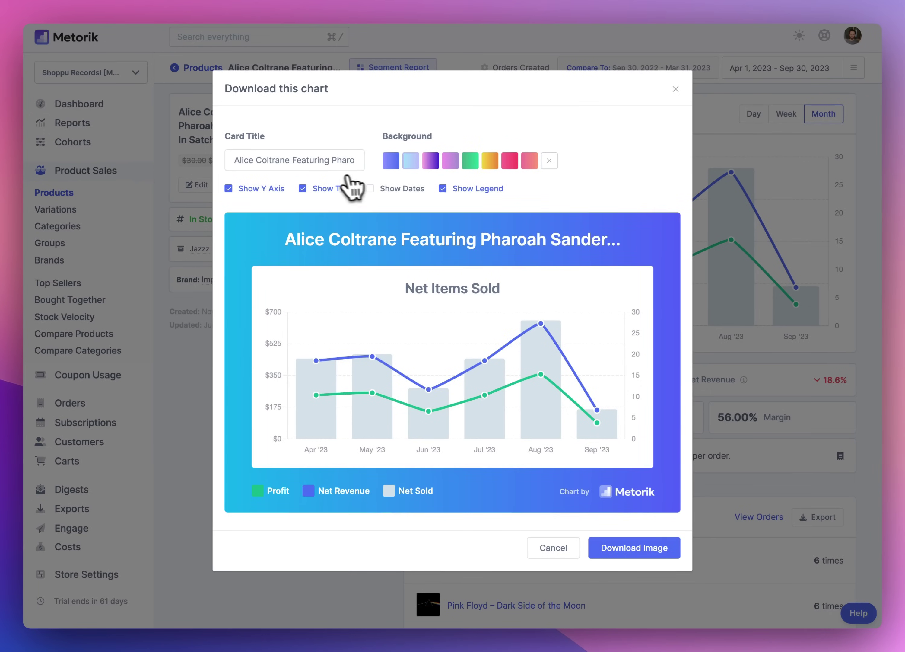
Retitle the card 'Alice Coltrane Record' and set the Y-axis, title and date-range display options.
click(321, 167)
drag(293, 163, 376, 162)
key(BackSpace)
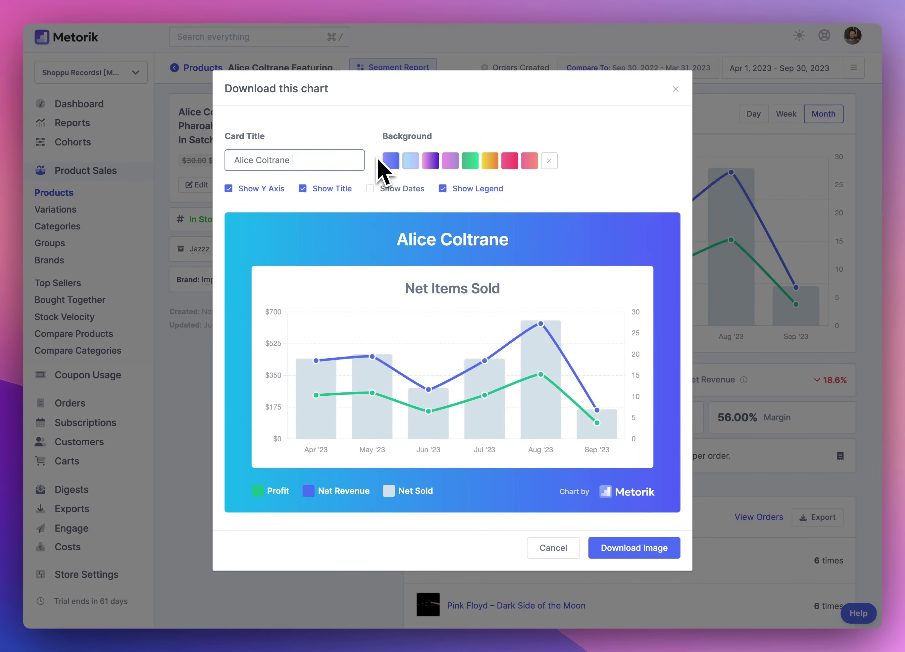
text(Record)
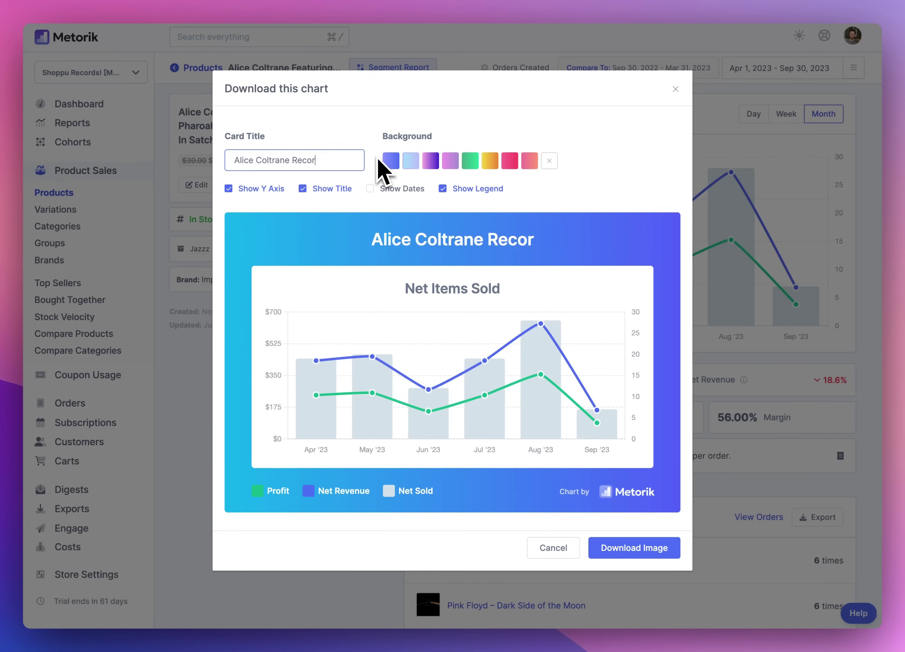
click(257, 189)
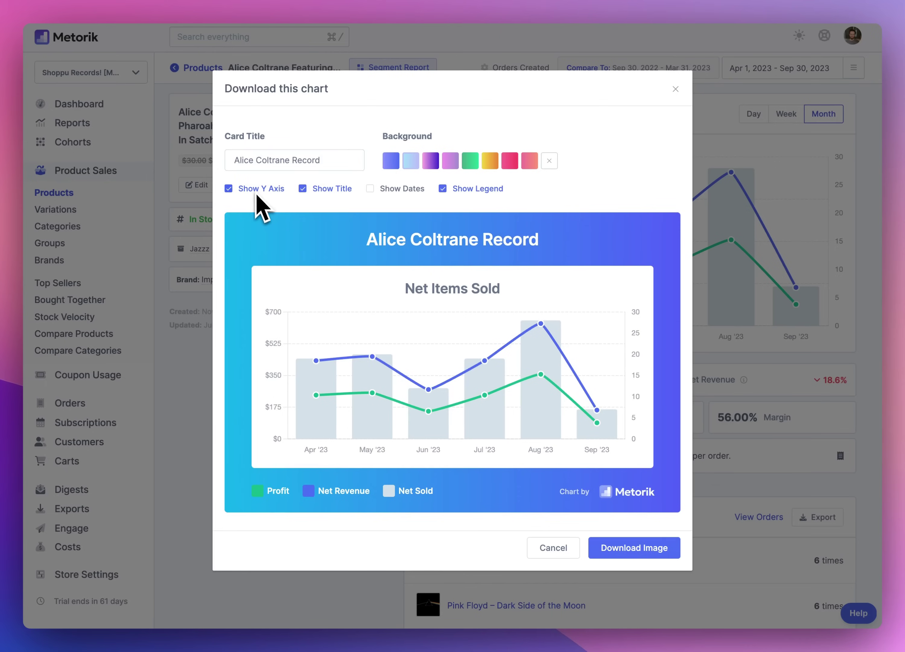
click(319, 197)
click(332, 197)
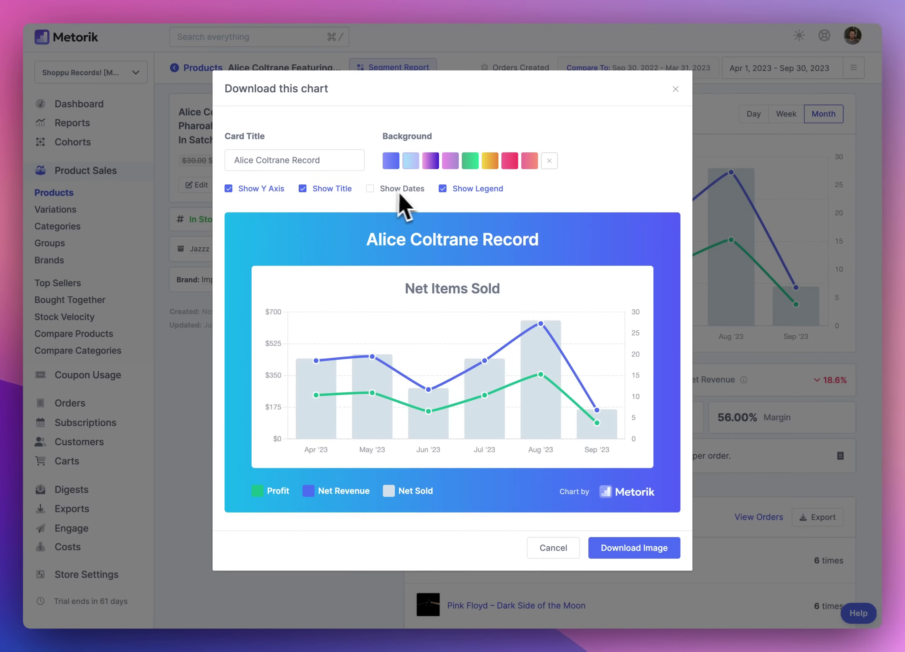
click(409, 190)
click(416, 190)
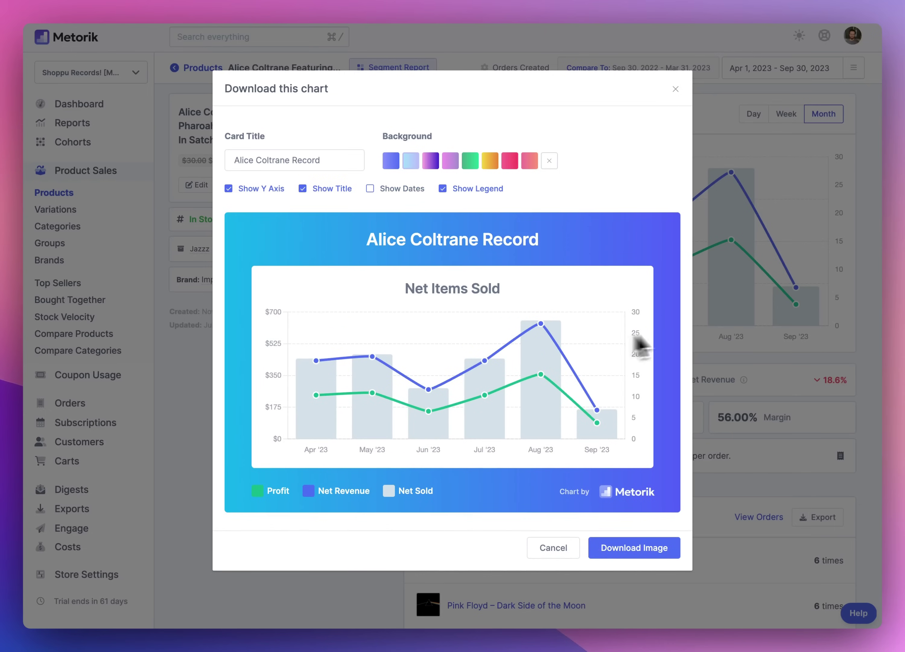
Plot the sales chart by week with a forecast extending to Nov '23.
click(758, 340)
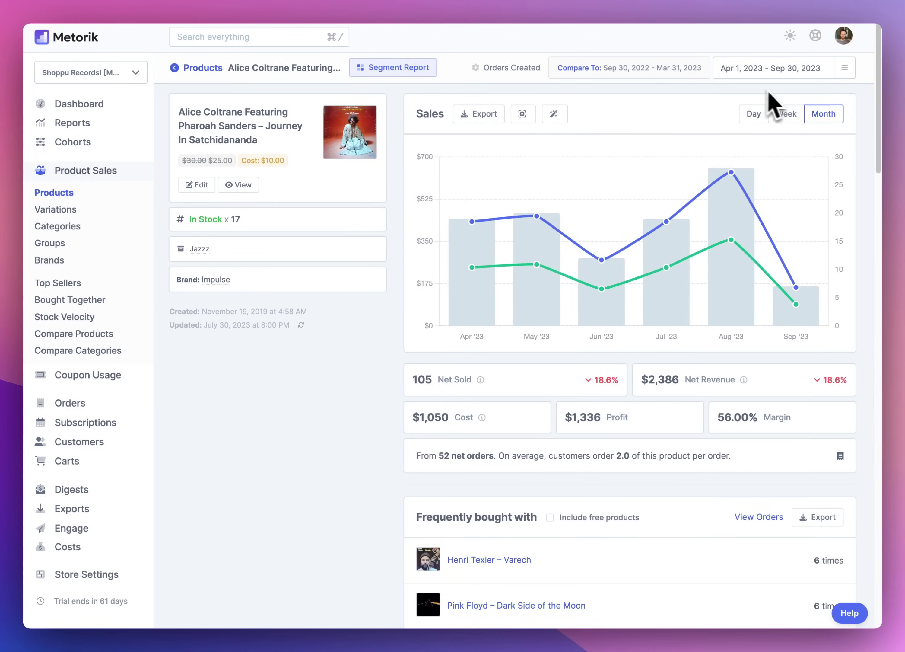
click(791, 114)
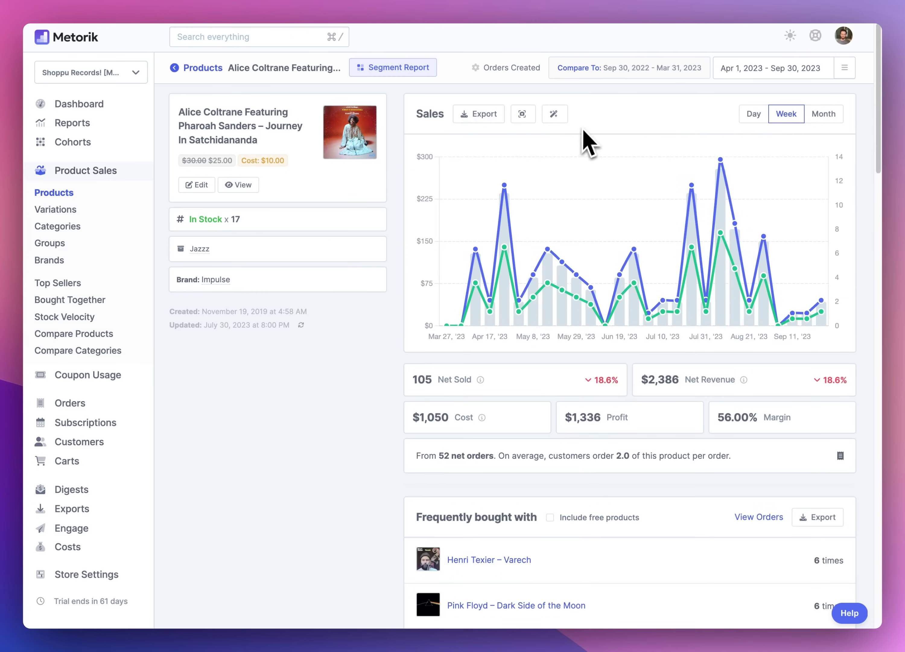
click(552, 116)
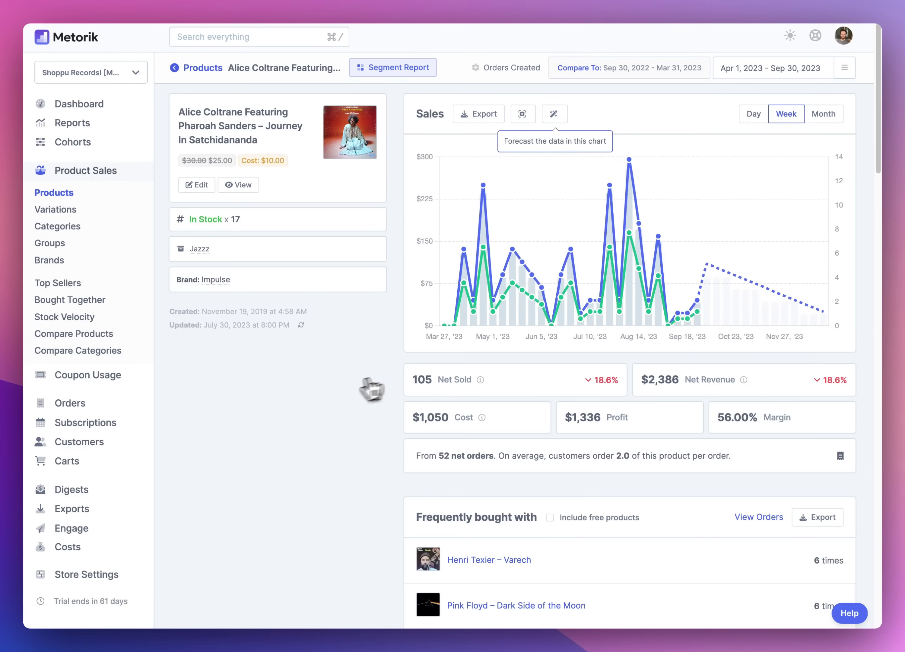
Open the Jazzz category report and scroll through its figures.
click(208, 253)
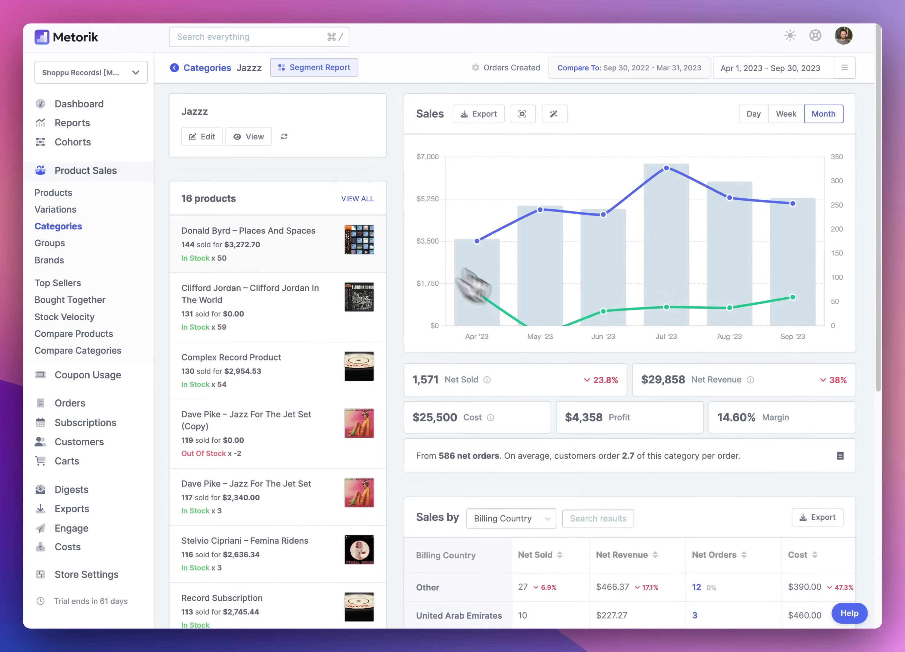
scroll(321, 362, down, 8)
scroll(321, 361, up, 8)
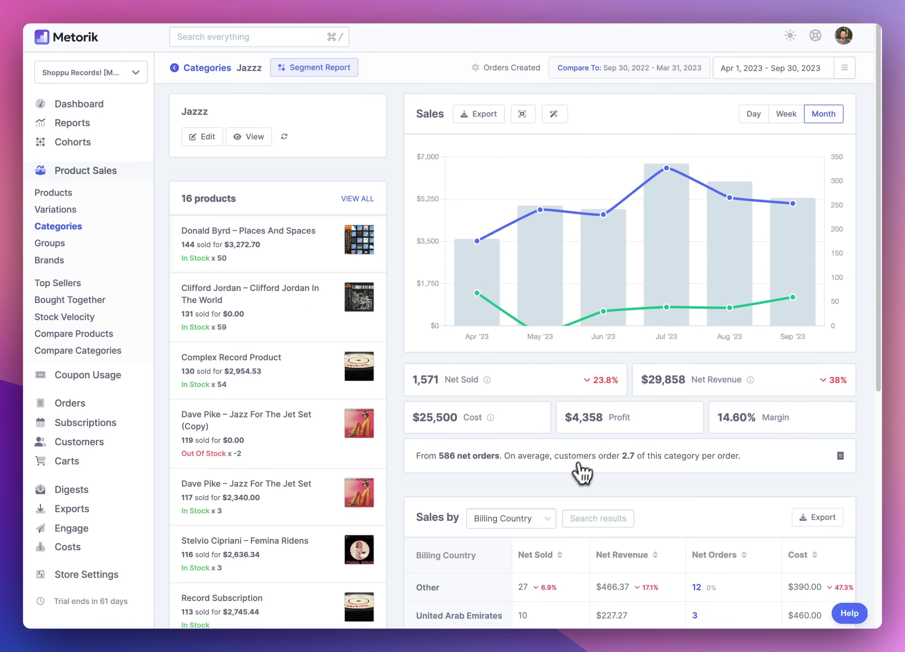
scroll(628, 428, down, 2)
scroll(627, 429, down, 5)
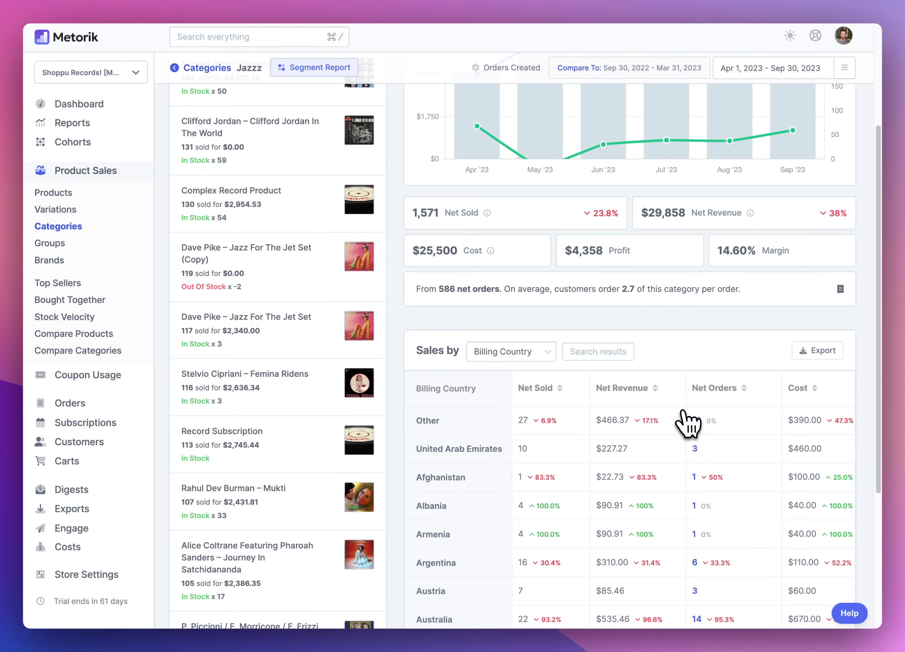
View the Donald Byrd – Places And Spaces product, then the Categories report of all 10 categories.
click(540, 352)
click(697, 369)
scroll(719, 367, down, 7)
scroll(722, 370, up, 12)
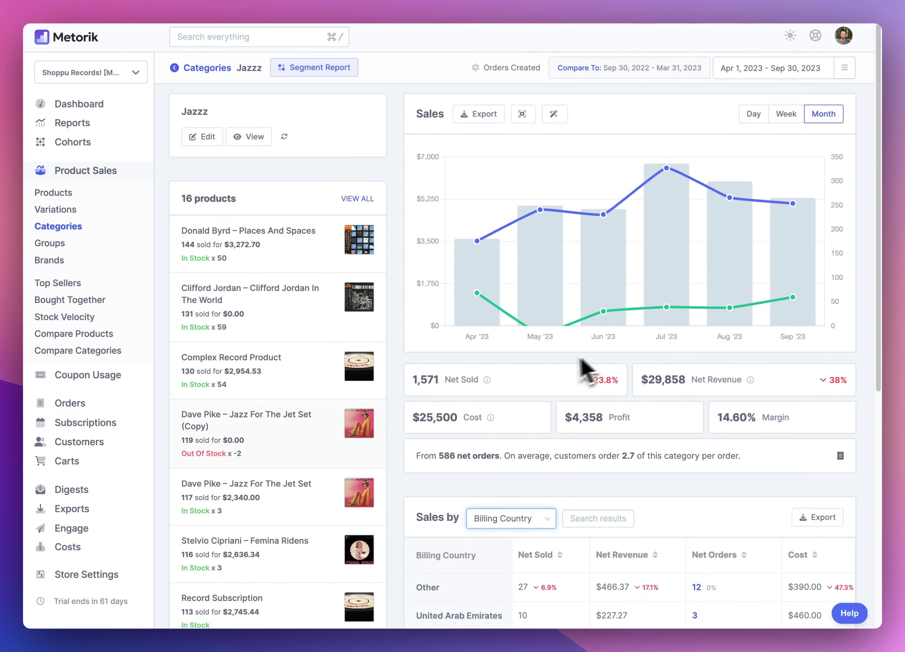
click(326, 268)
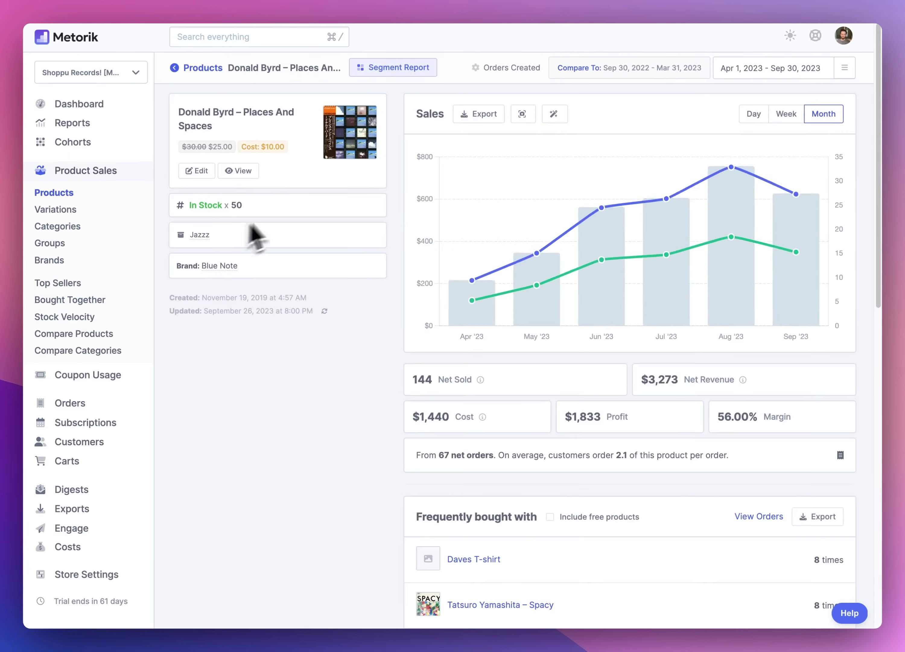
click(60, 226)
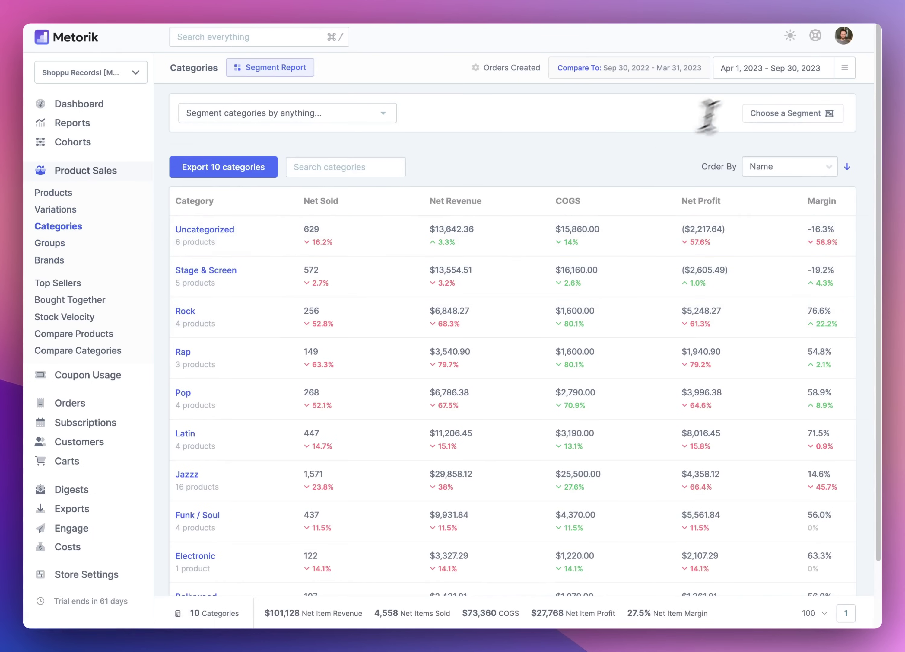
Open the Latin category report showing 4 products and $11,206 net revenue.
click(772, 68)
click(466, 181)
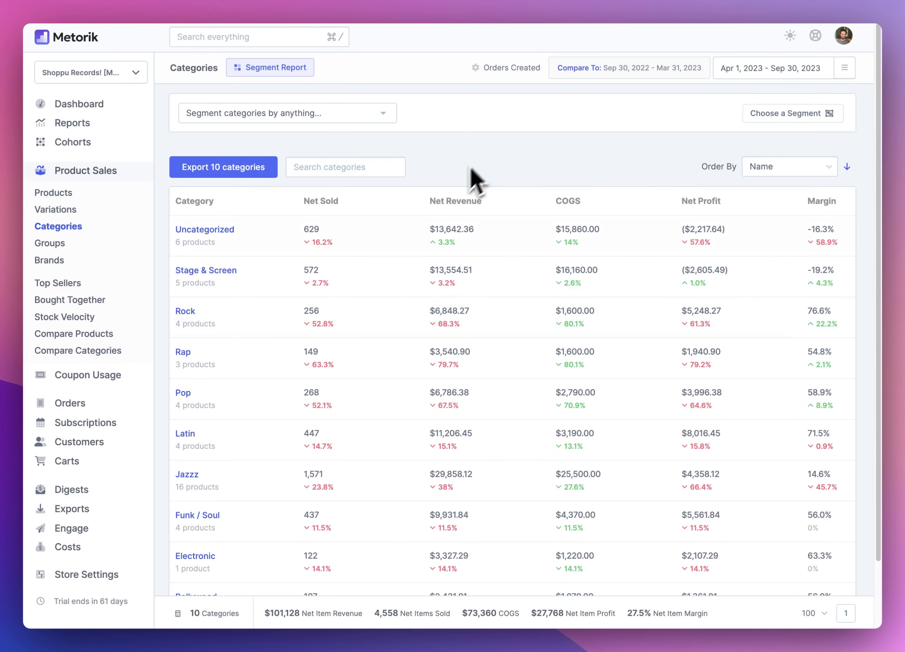
scroll(293, 307, down, 2)
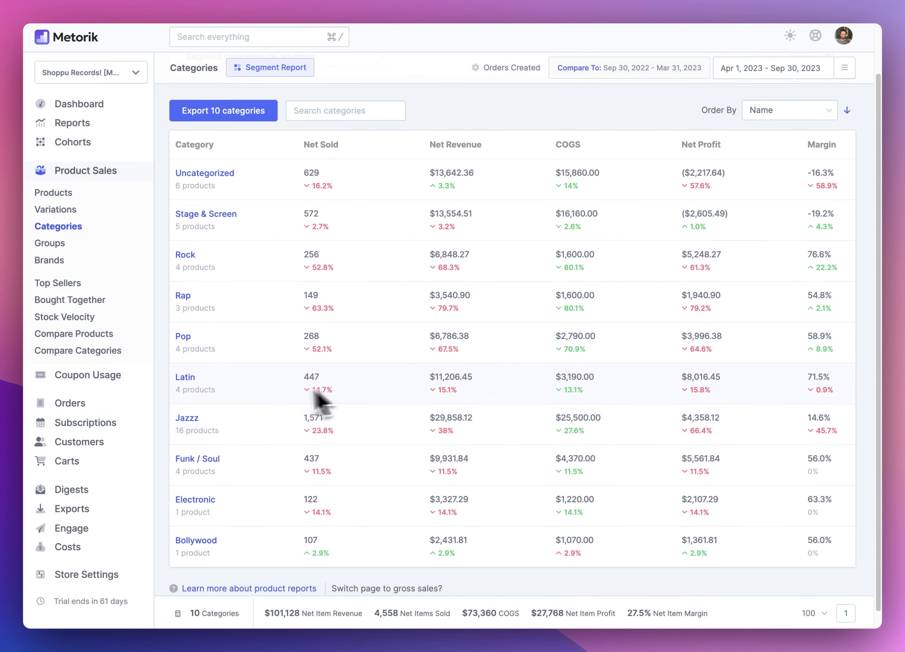
click(185, 378)
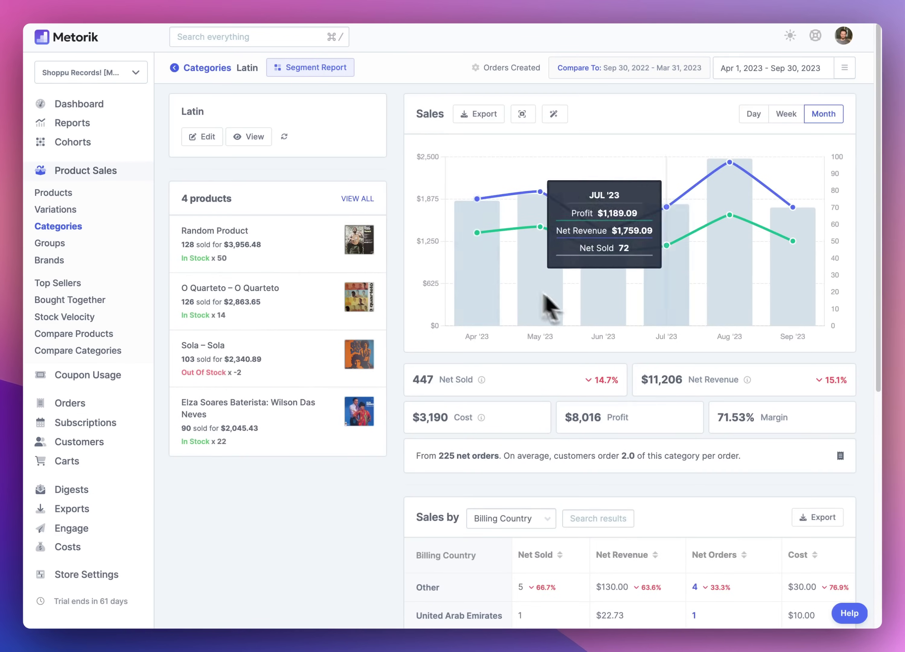
scroll(513, 468, down, 3)
scroll(501, 464, up, 3)
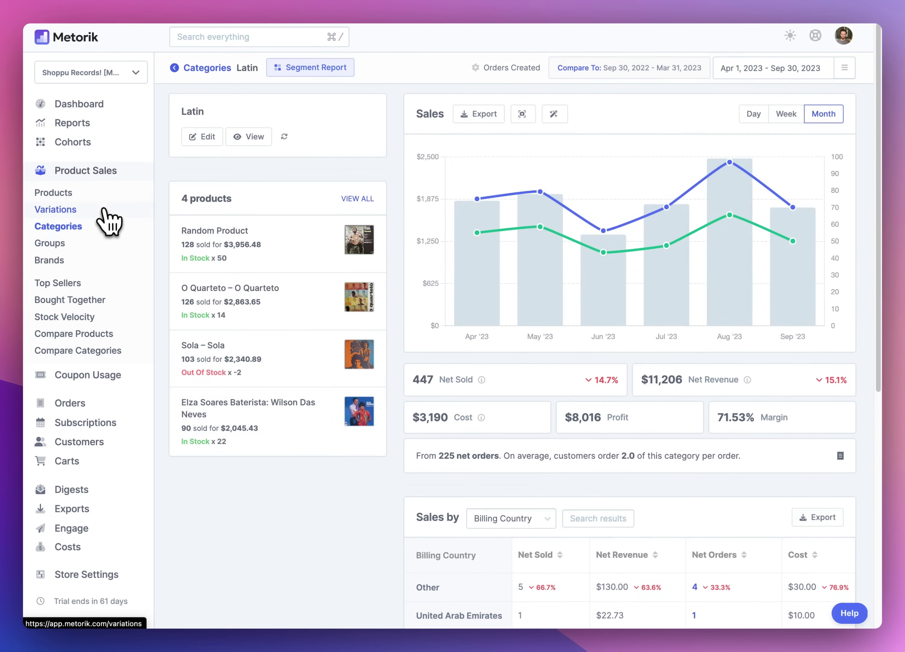
Open Product Groups to view Popular Products and Test Group sales and their change percentages.
click(91, 243)
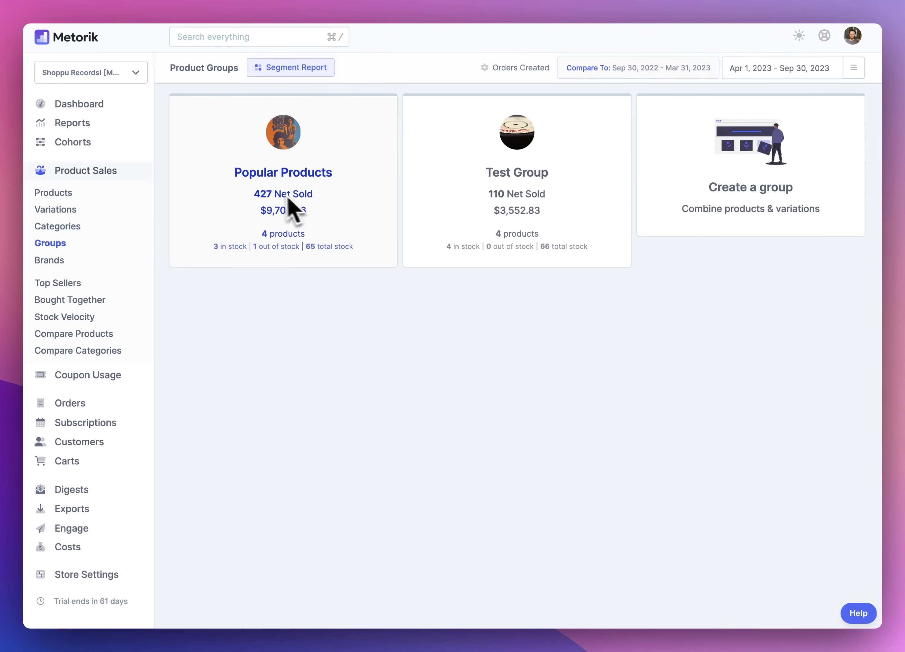
mouse_move(299, 200)
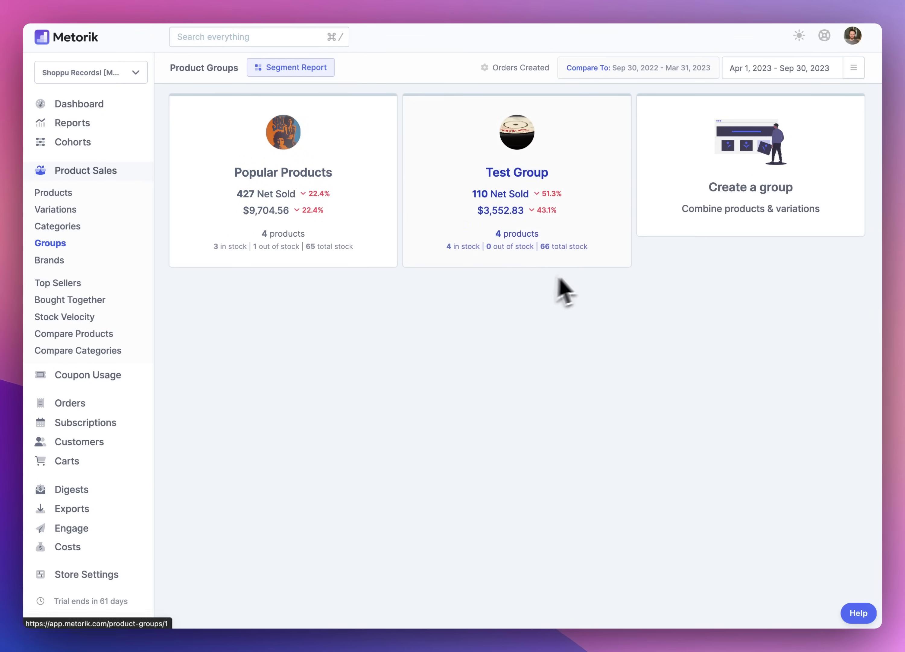
Create the 'Certain Group' product group with Rahul Dev Burman – Mukti and Pink Floyd – Dark Side of the Moon.
click(734, 223)
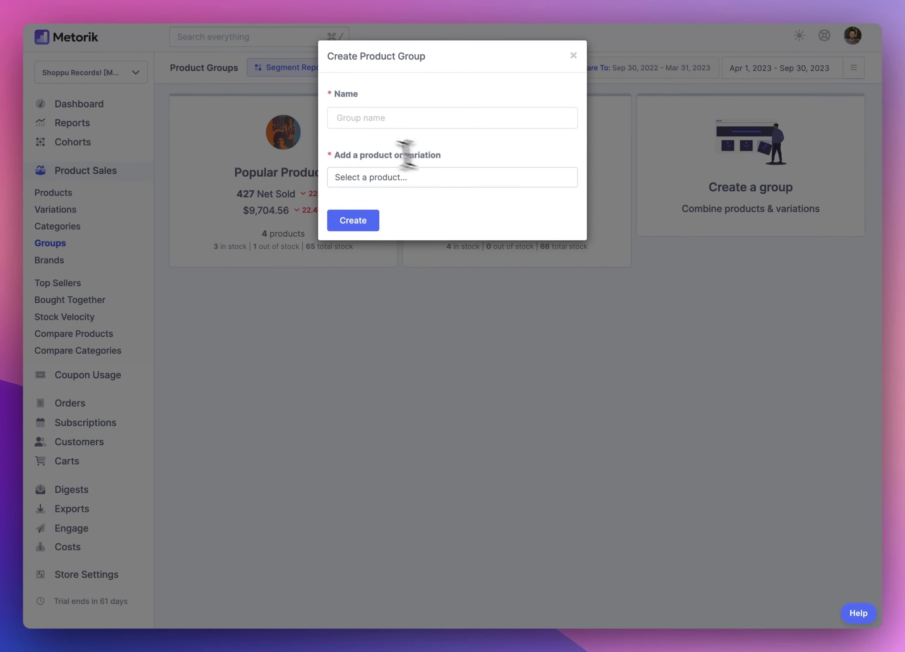
click(359, 120)
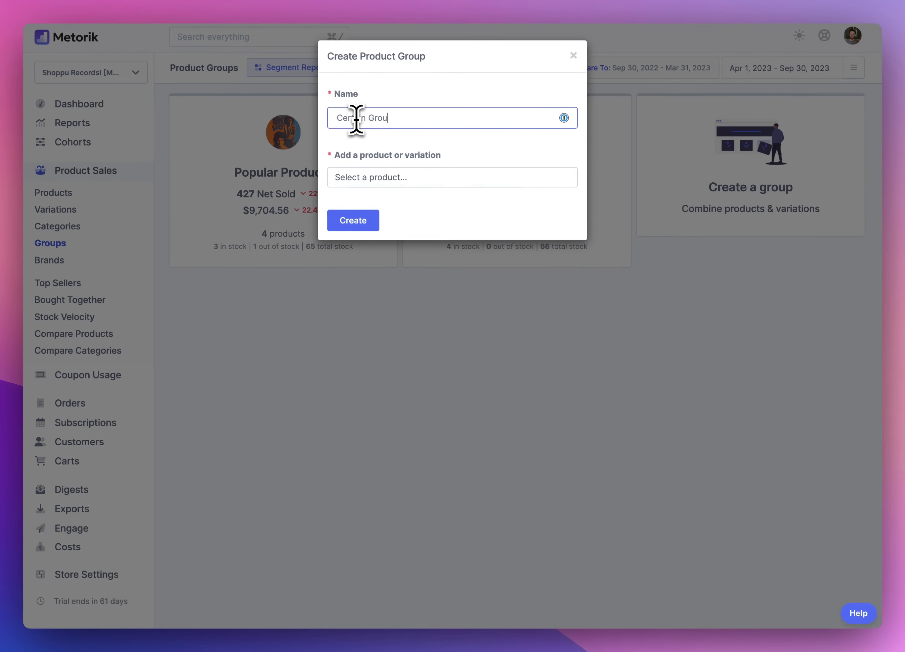
key(Tab)
scroll(386, 261, down, 8)
scroll(388, 281, up, 2)
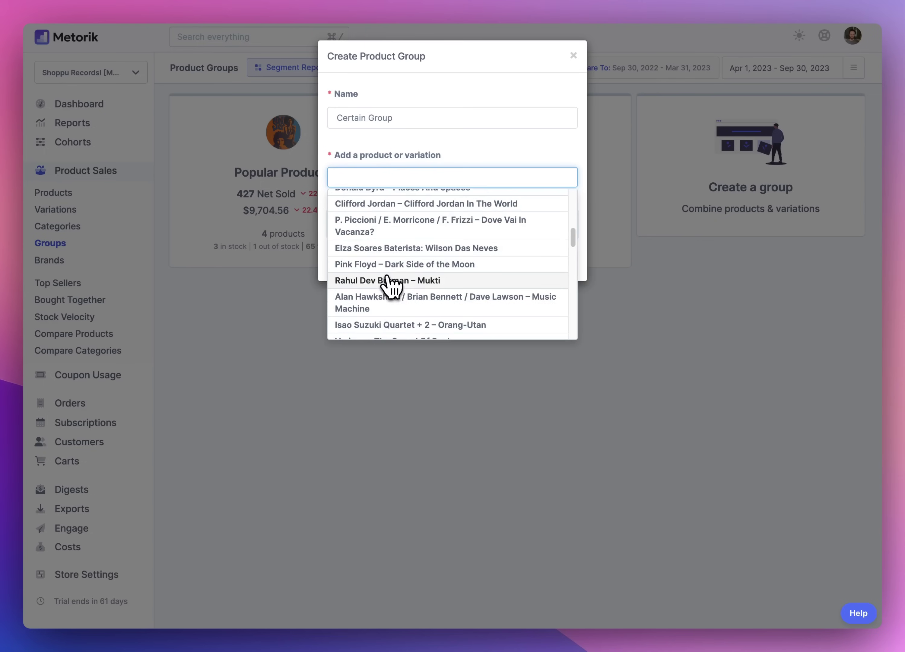
click(387, 281)
click(403, 295)
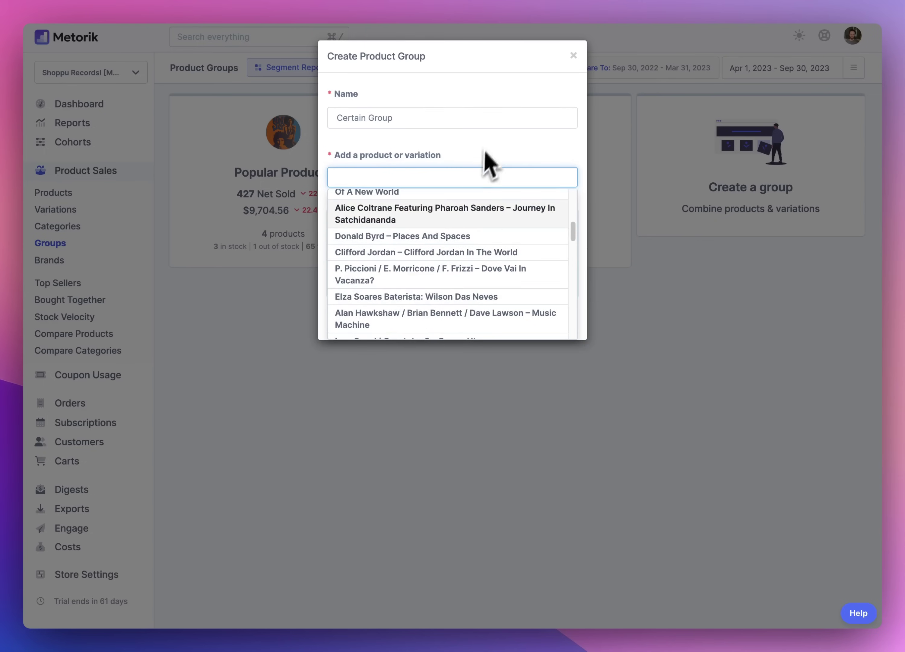
scroll(445, 263, down, 5)
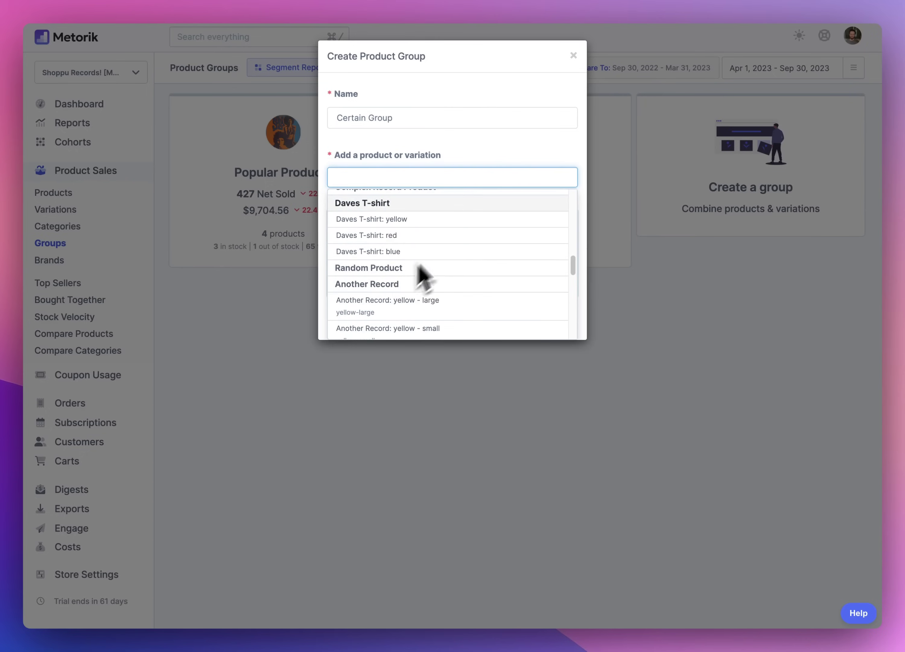
key(Escape)
click(367, 325)
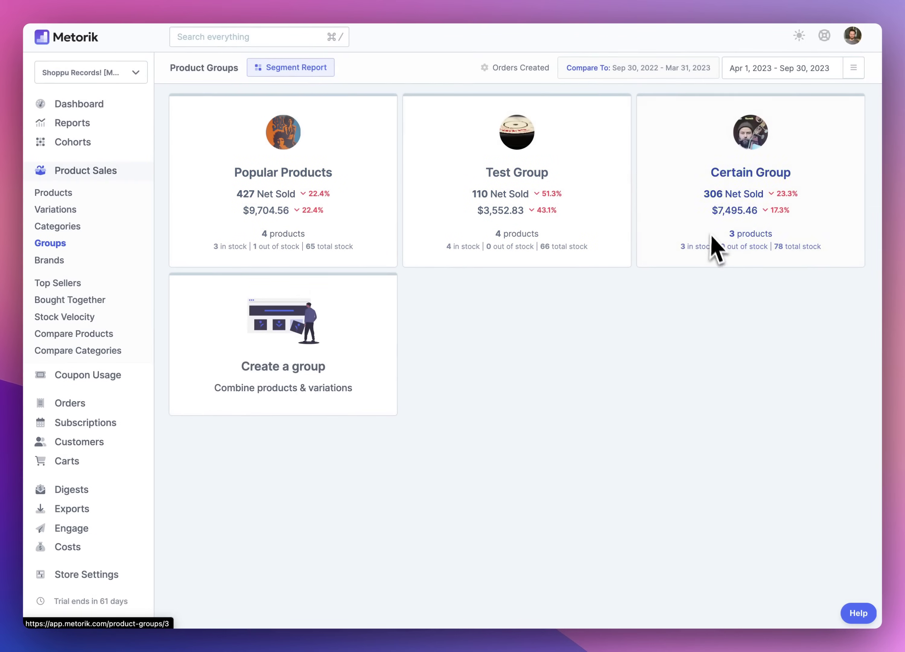
Open the Certain Group report showing $2,835 profit and a 37.83% margin.
click(771, 231)
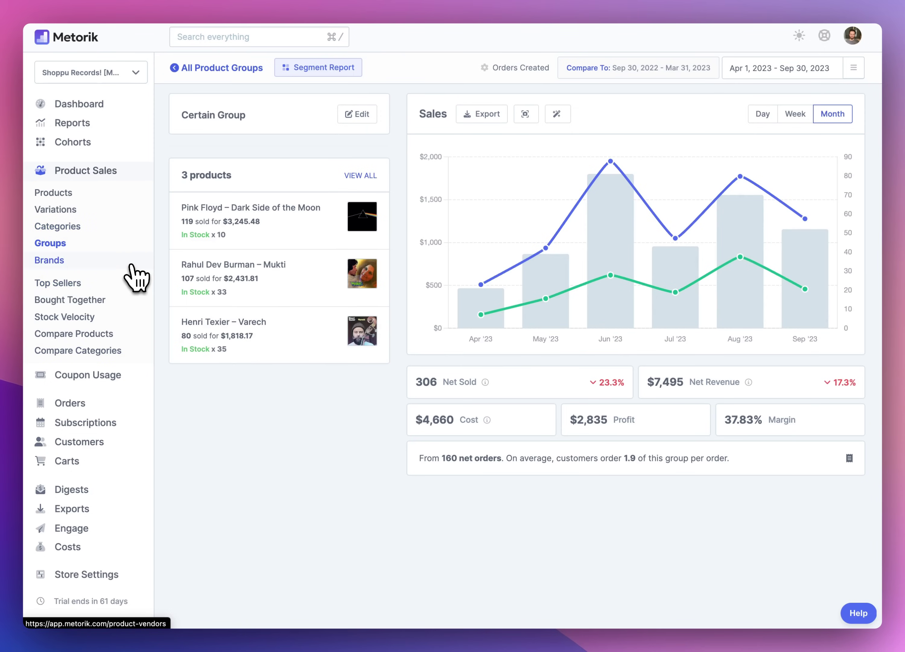
View sales by category, then switch to the Brand Sales report led by Blue Note.
click(121, 229)
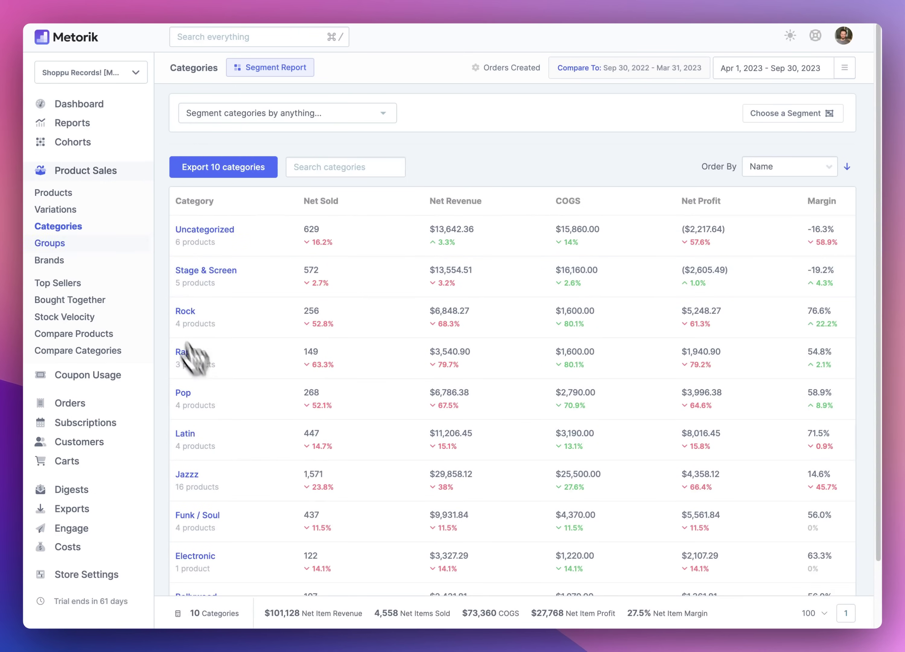
click(88, 259)
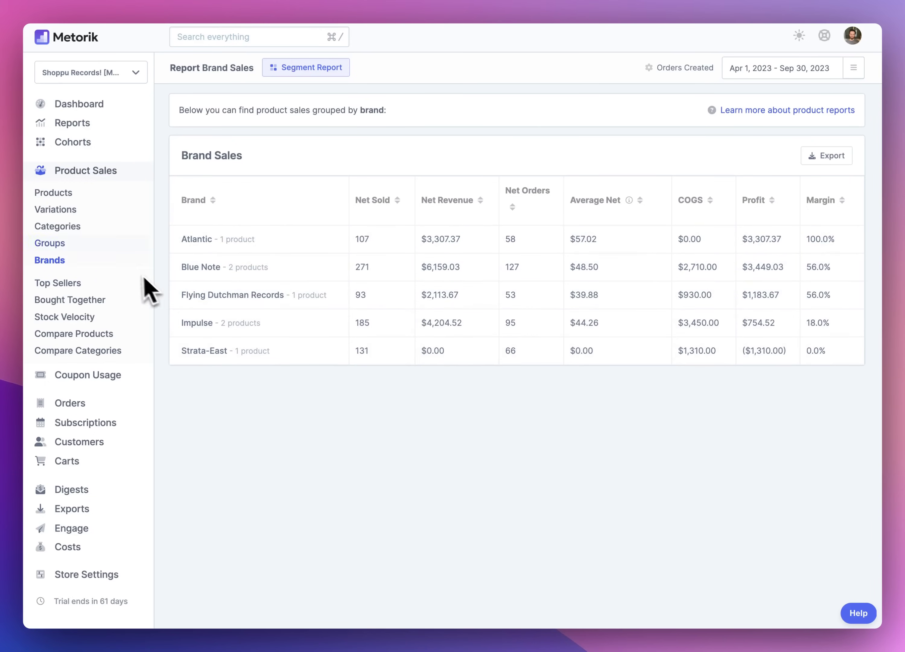
Show all 31 products with the price filter cleared and glance at the segment options.
click(100, 196)
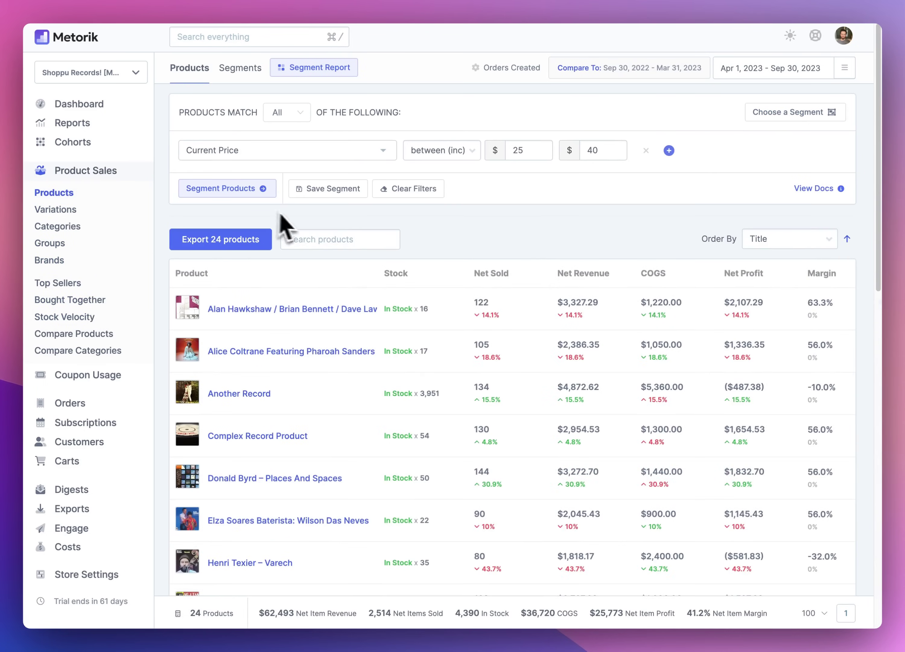
click(381, 192)
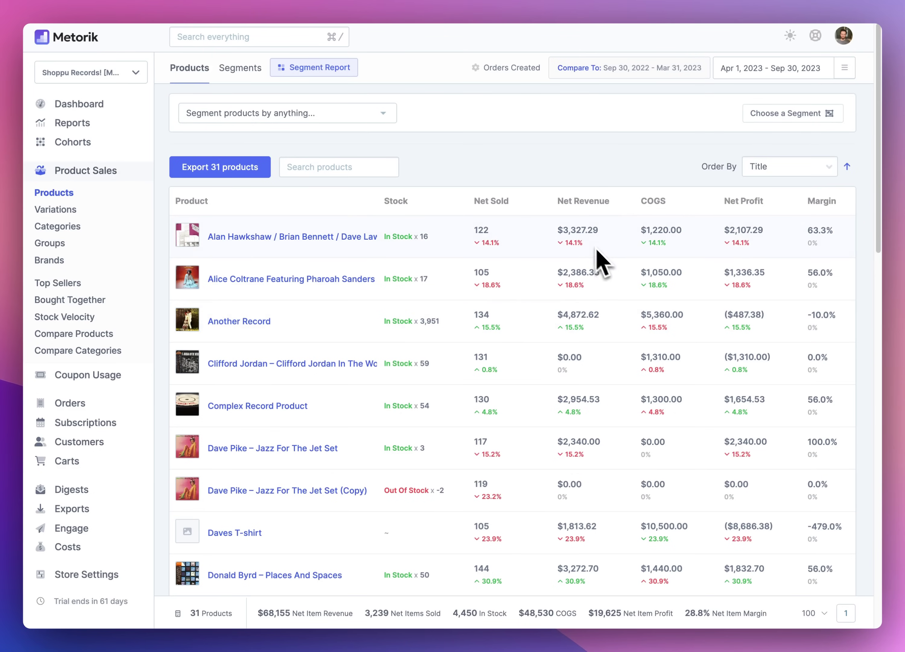
click(308, 112)
click(375, 104)
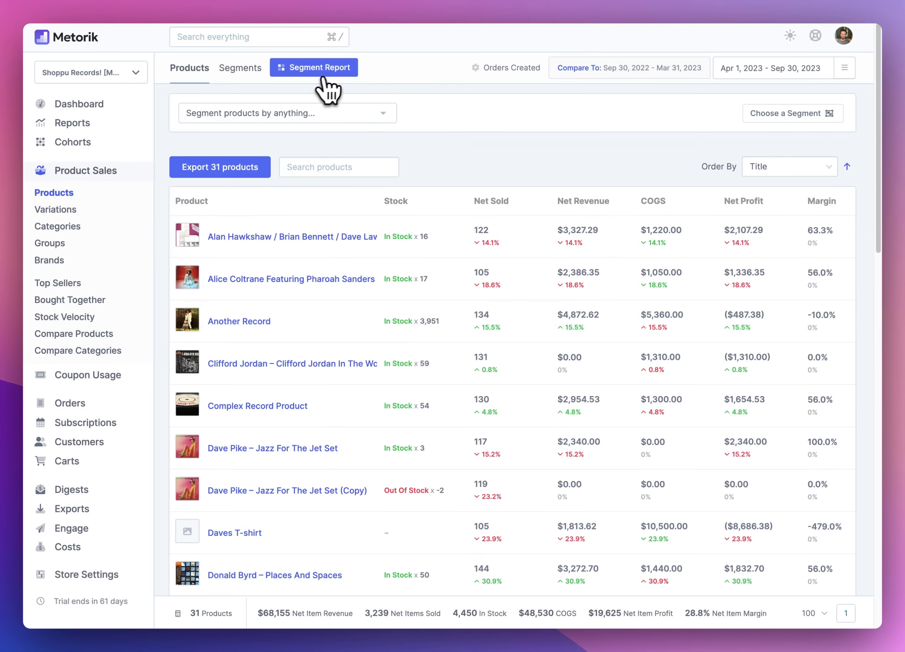
Add a Billing Country condition to segment the Products report.
click(340, 76)
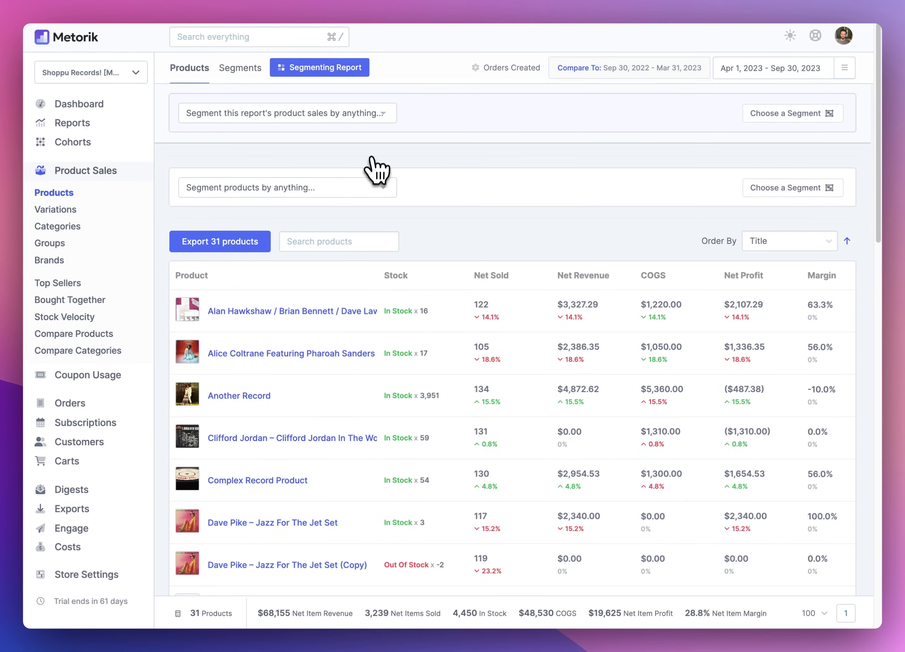
click(373, 114)
scroll(299, 211, down, 2)
scroll(297, 207, down, 15)
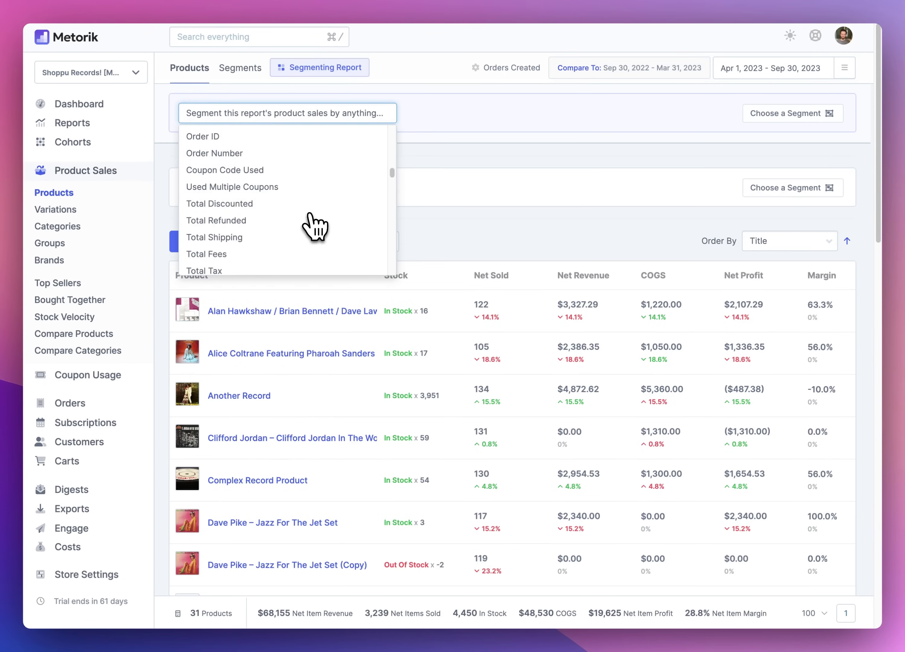
scroll(313, 223, up, 5)
click(309, 228)
Set the billing countries to Australia and United Kingdom and update the report.
click(544, 150)
click(544, 152)
text(austra)
click(560, 177)
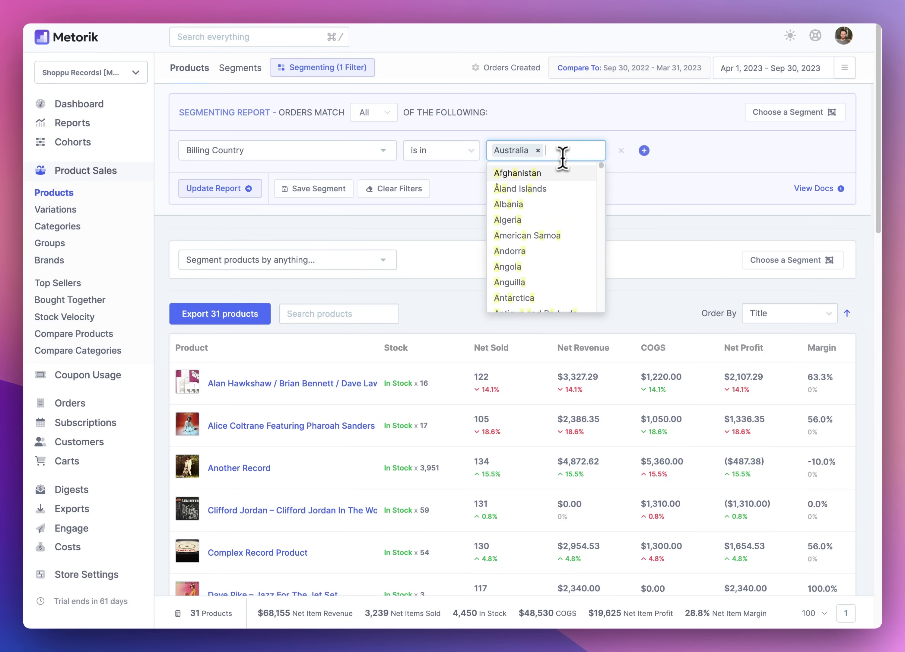
text(united)
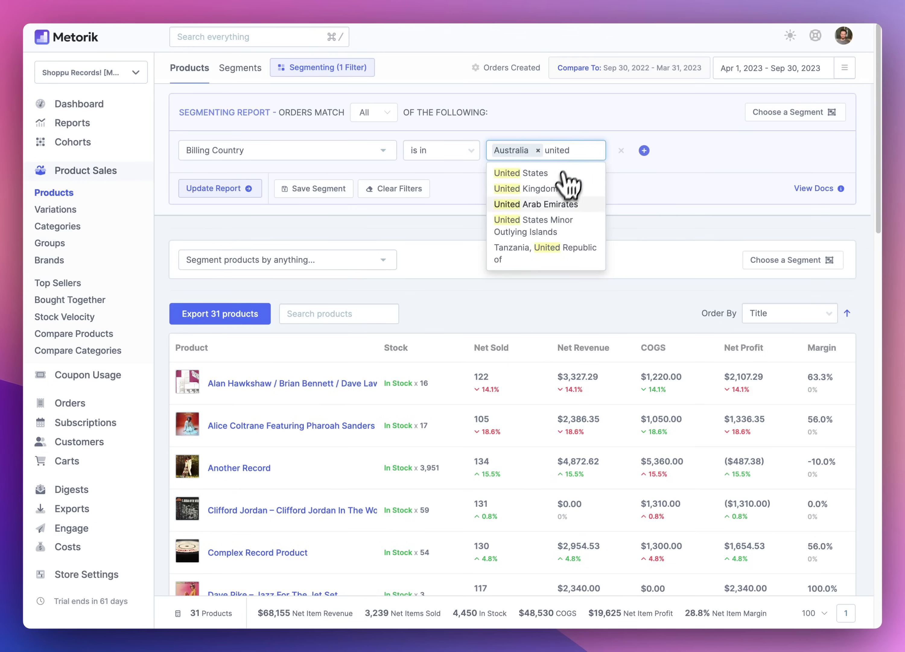
click(566, 189)
click(353, 237)
click(249, 192)
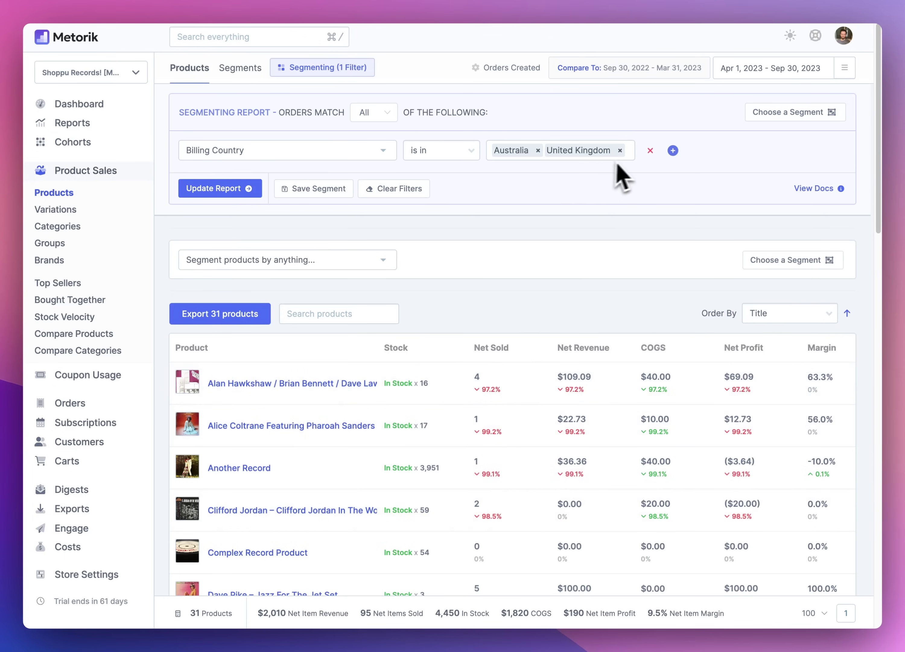
Add an Order Total condition with a minimum of 100 and update the report.
click(673, 150)
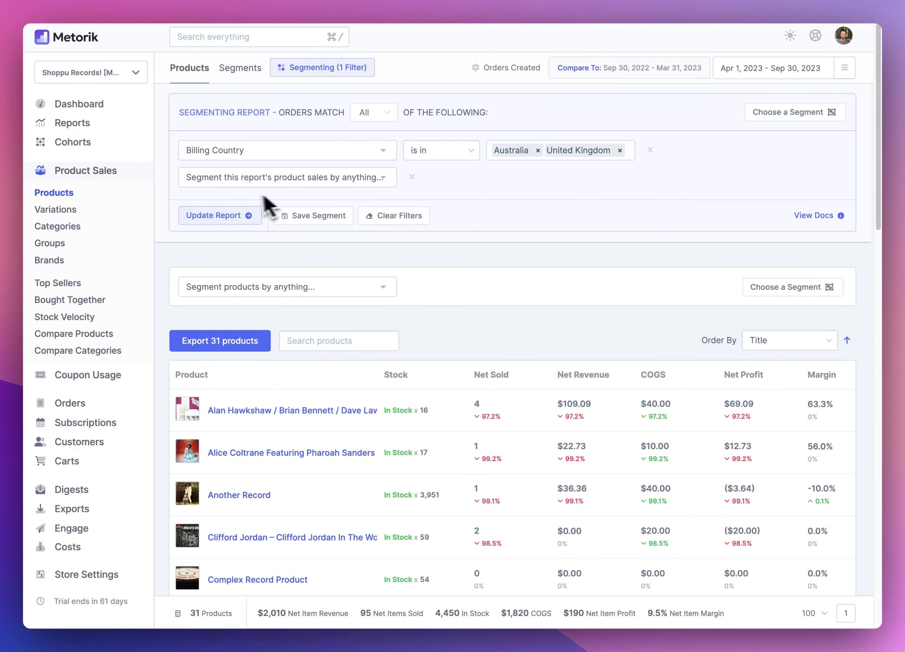
click(277, 177)
click(281, 219)
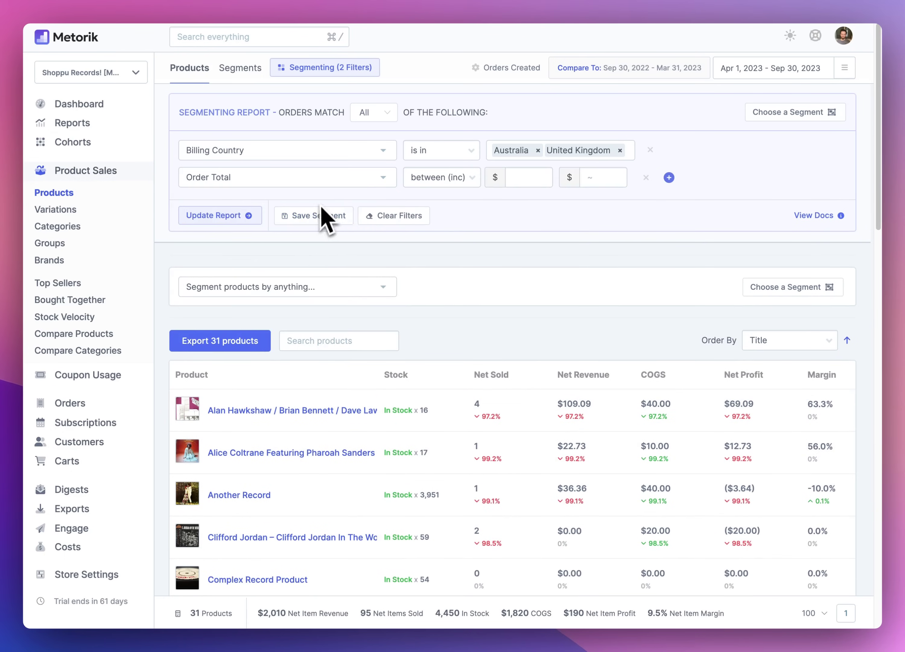
click(533, 183)
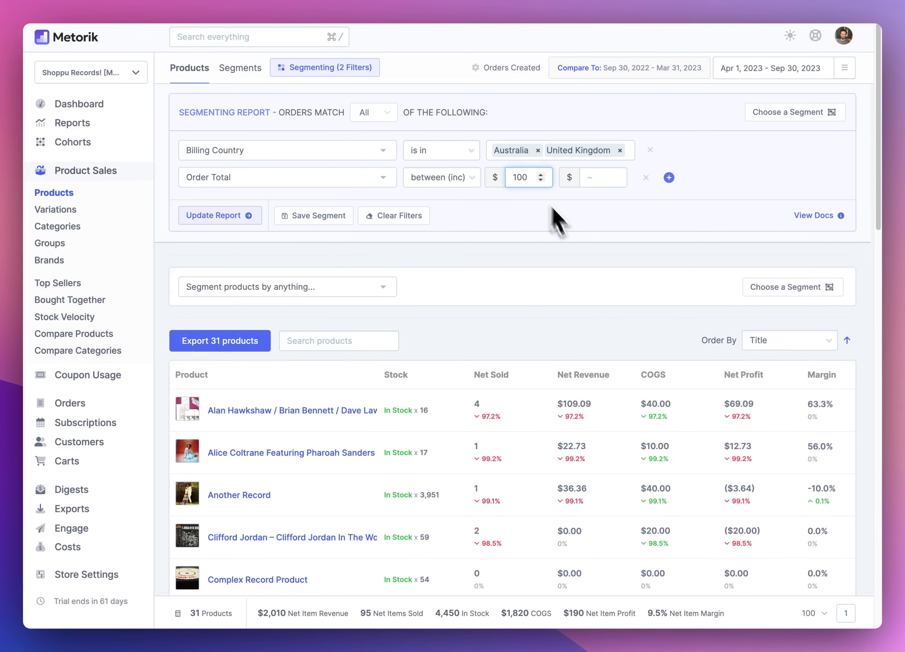
click(251, 216)
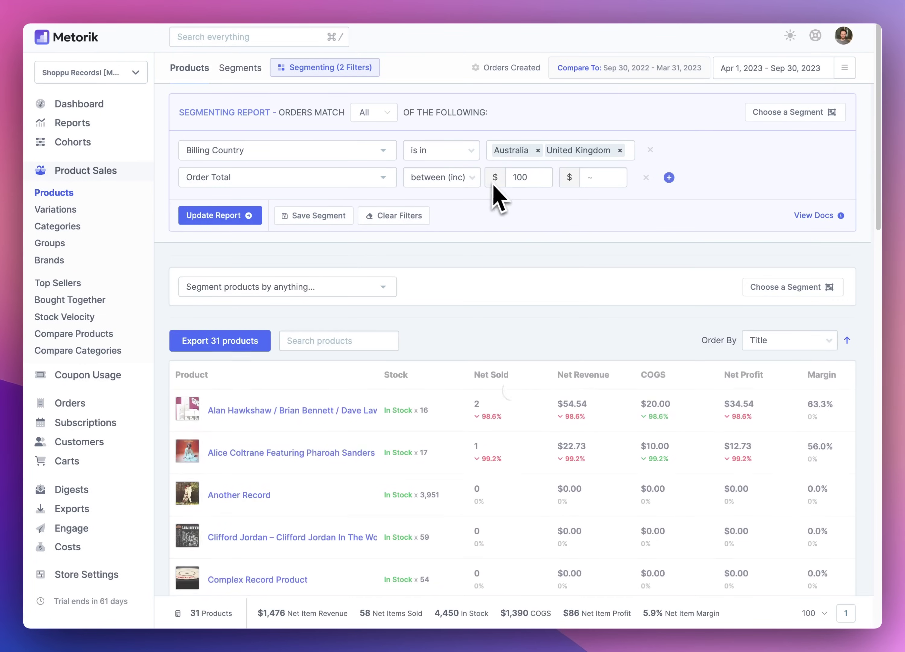
Add United States to the billing countries and refresh the report.
click(629, 153)
text(united)
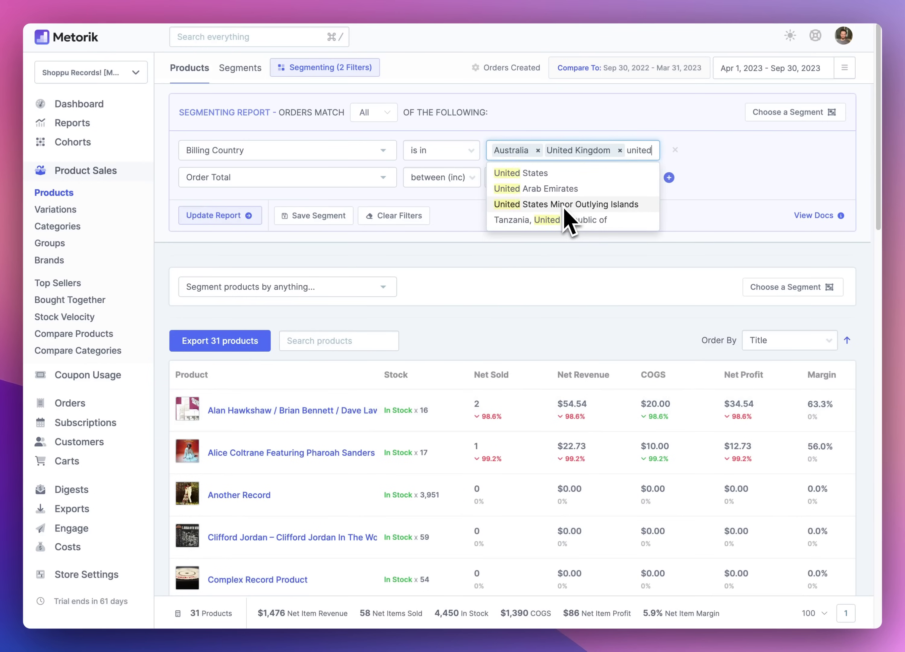
click(569, 170)
click(257, 232)
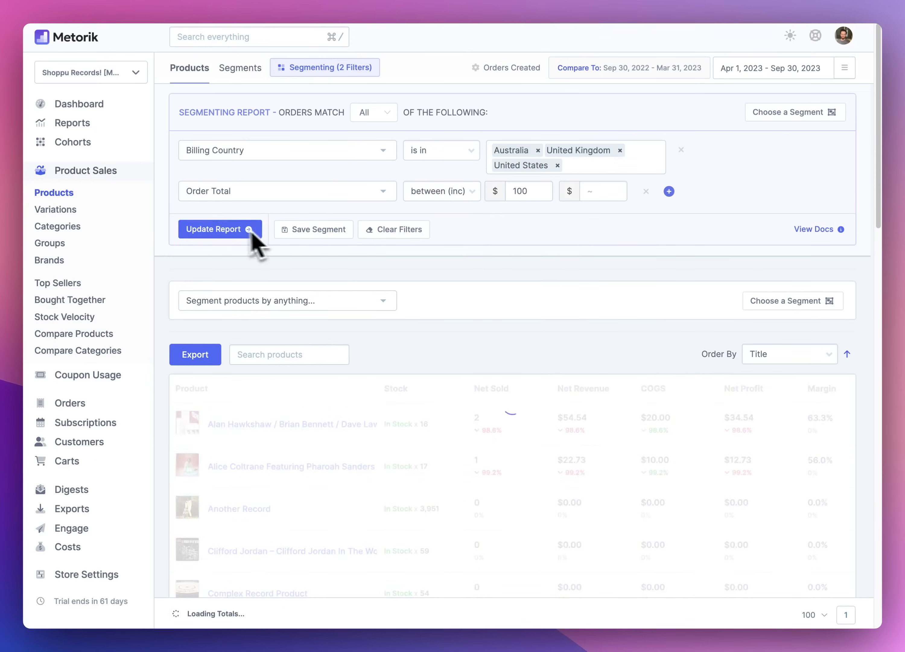
Add a third condition row and browse its list of fields.
click(669, 191)
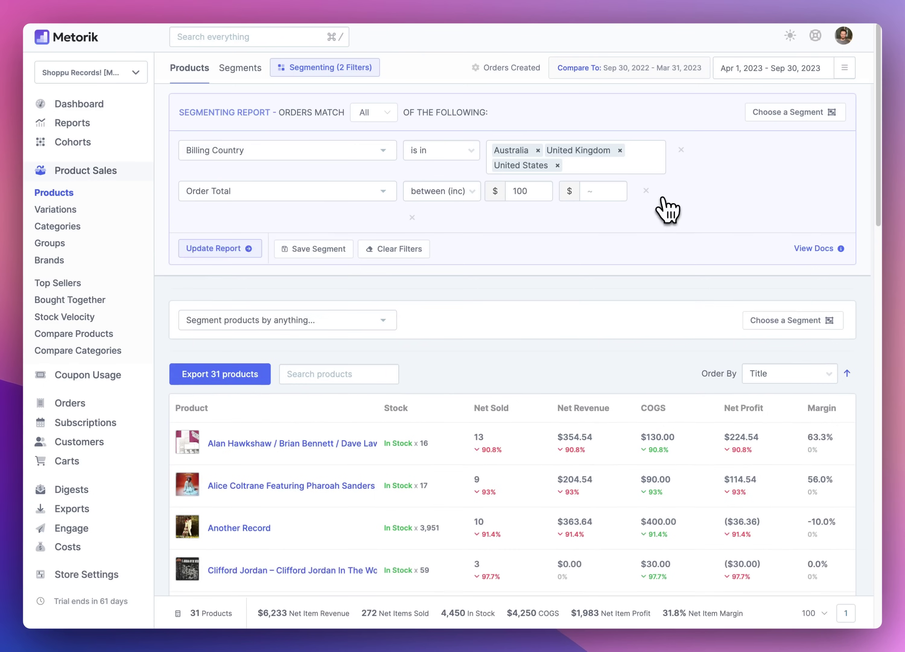
click(320, 219)
scroll(354, 285, down, 10)
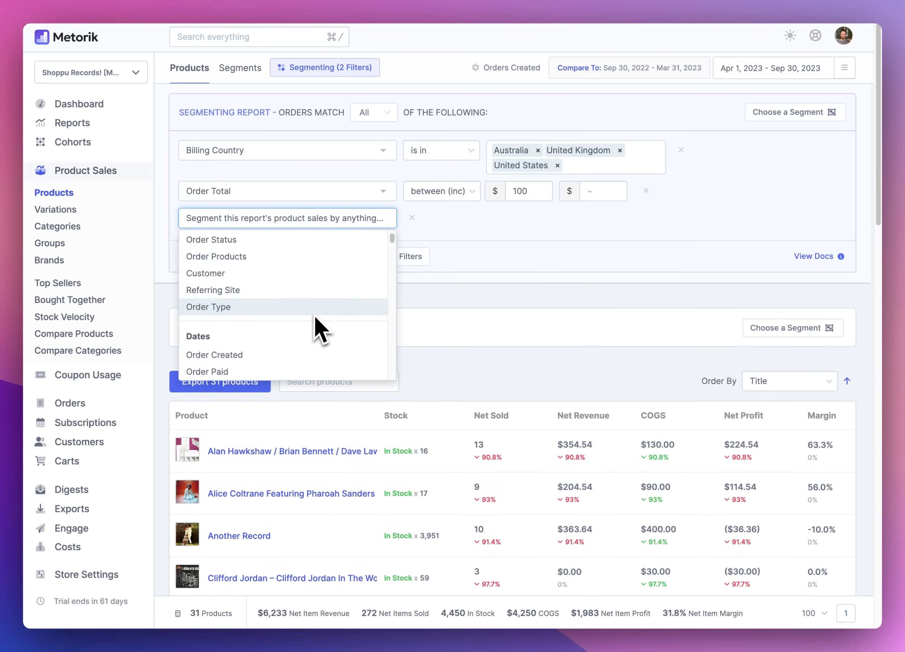
scroll(309, 320, down, 15)
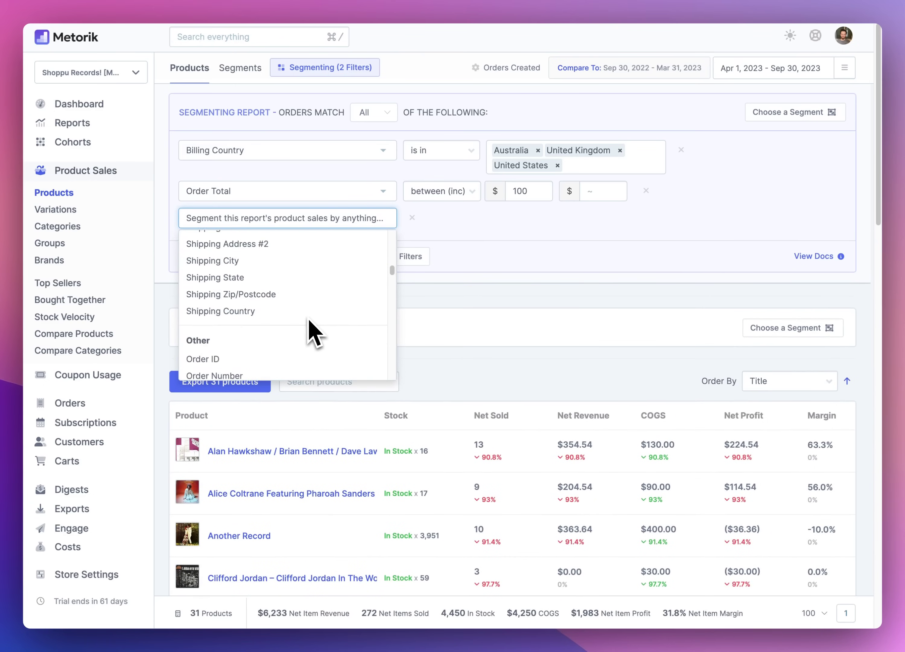
scroll(309, 317, up, 4)
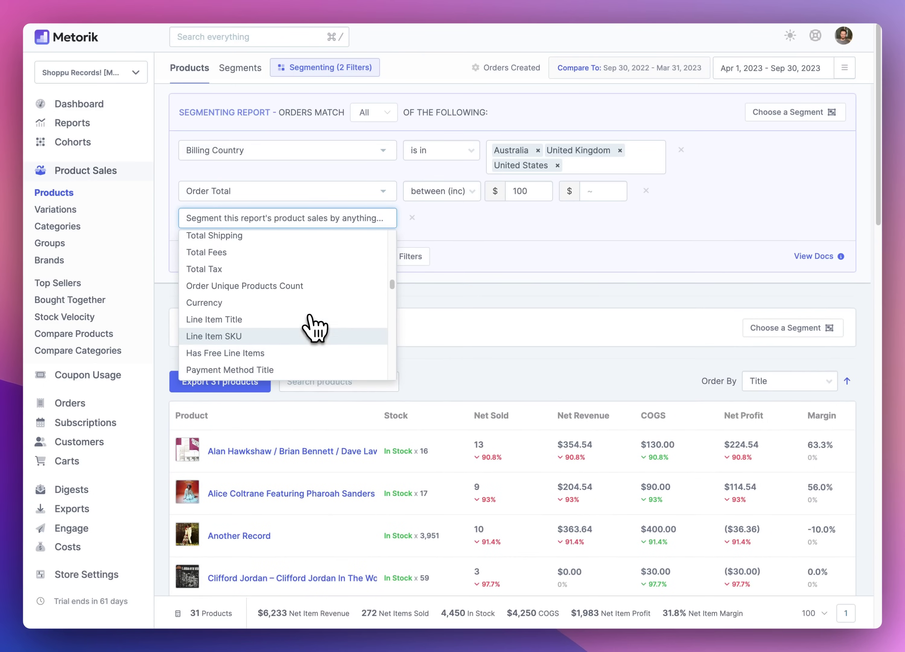
Add a Payment Method Title condition for Credit Card (Stripe) and update the report.
scroll(312, 327, down, 5)
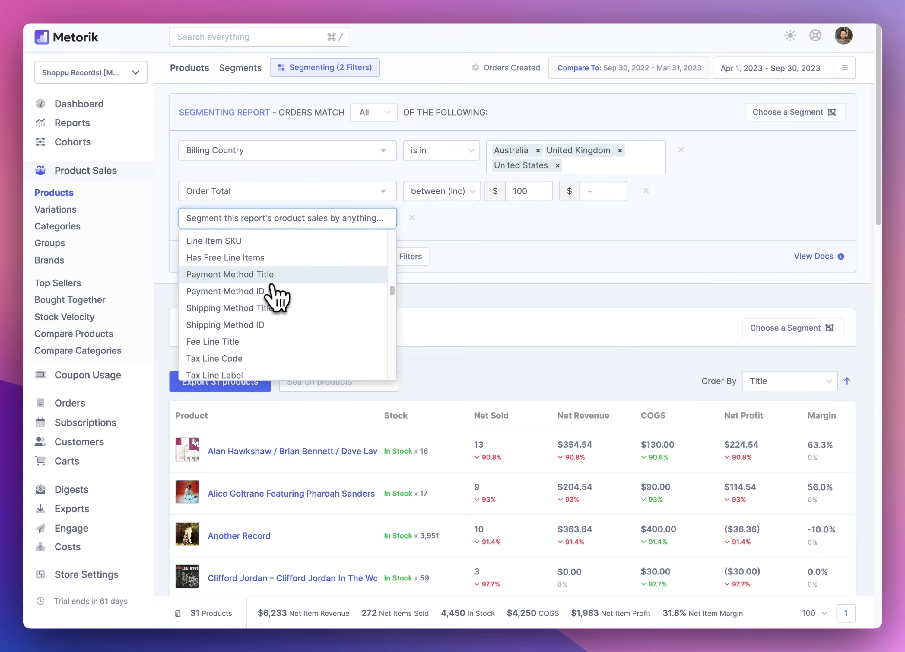
click(277, 279)
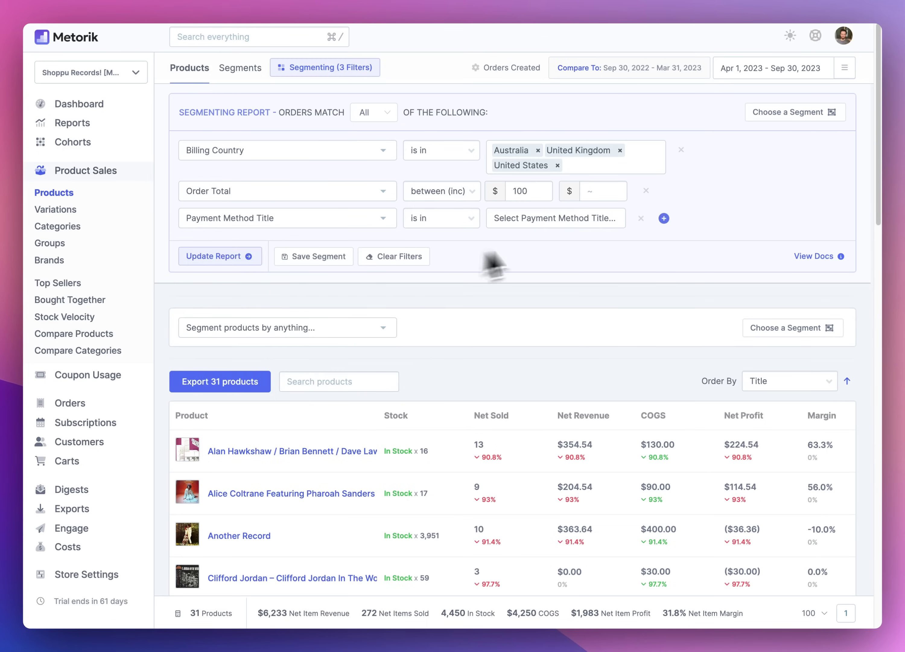
click(543, 220)
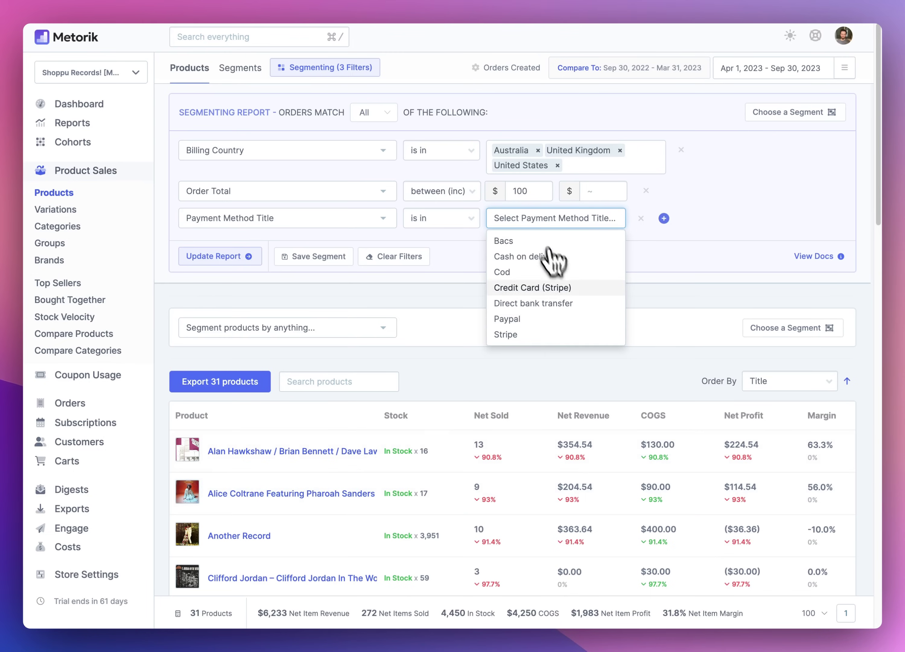
click(538, 288)
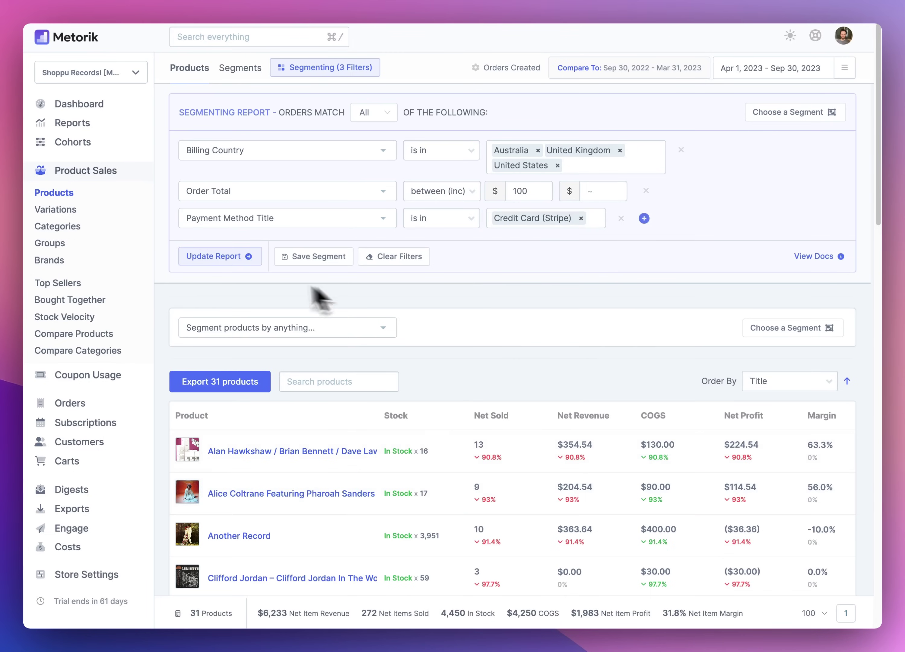
click(202, 259)
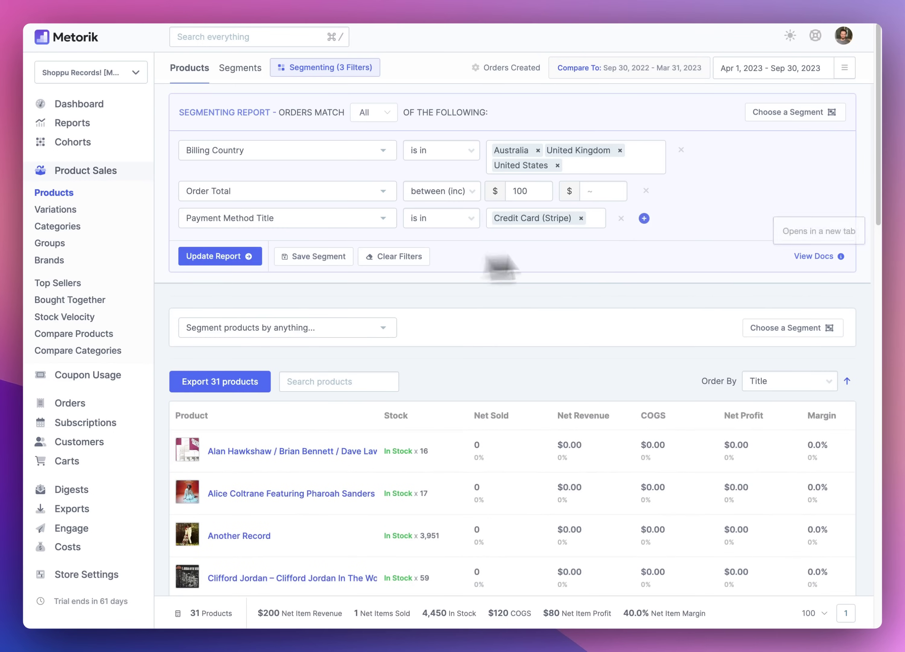
Also include Bacs and Cash on delivery payments, cutting net revenue to $1,488.
click(598, 218)
click(546, 243)
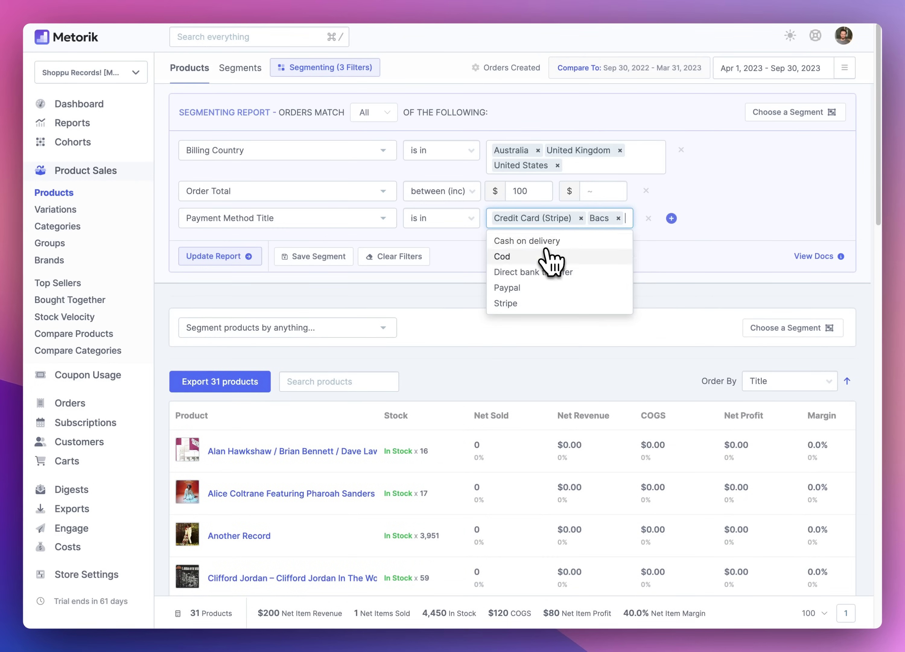
click(547, 240)
click(249, 272)
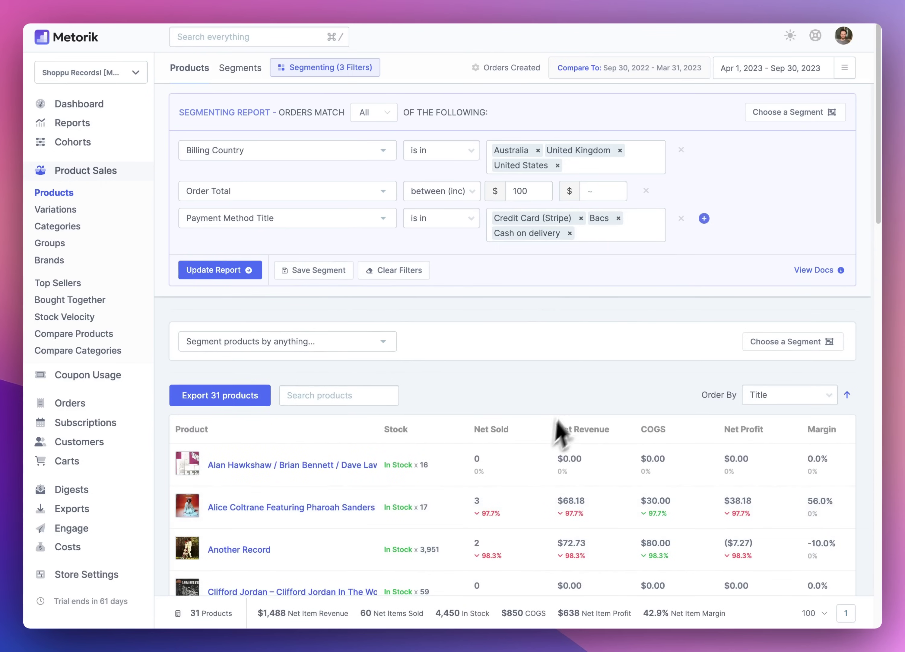
scroll(569, 401, down, 1)
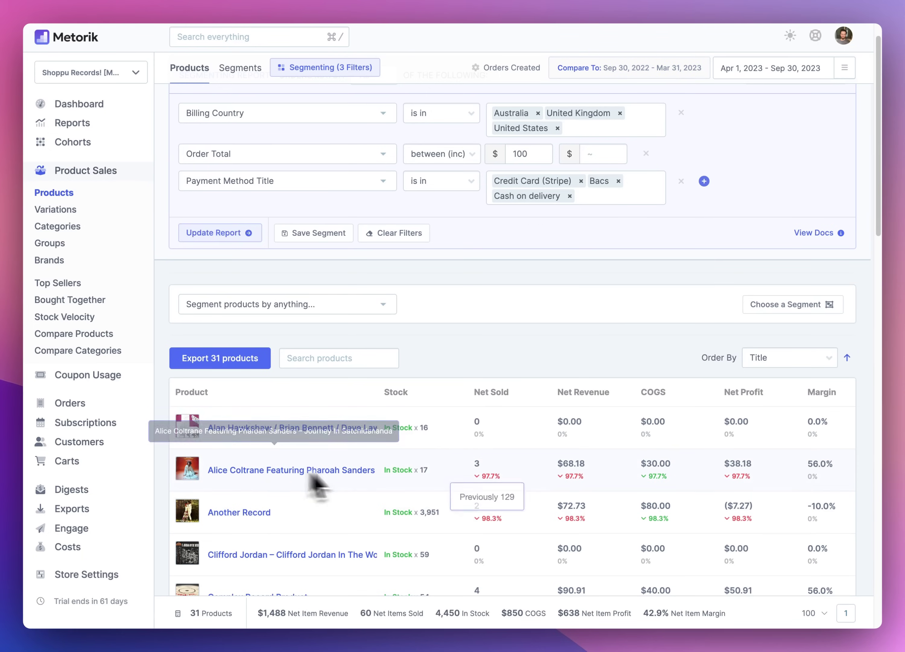
click(344, 470)
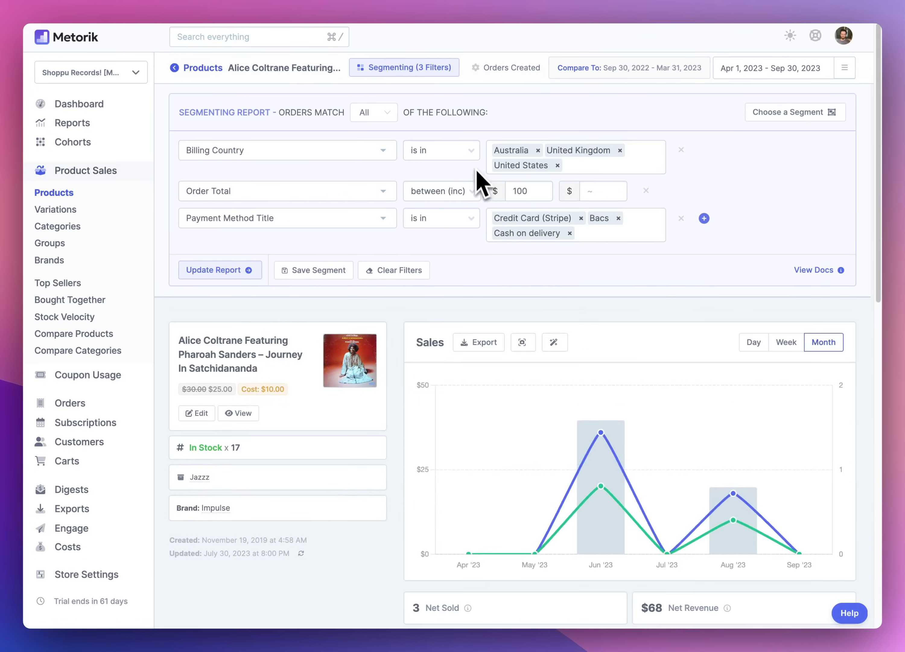
scroll(556, 394, down, 4)
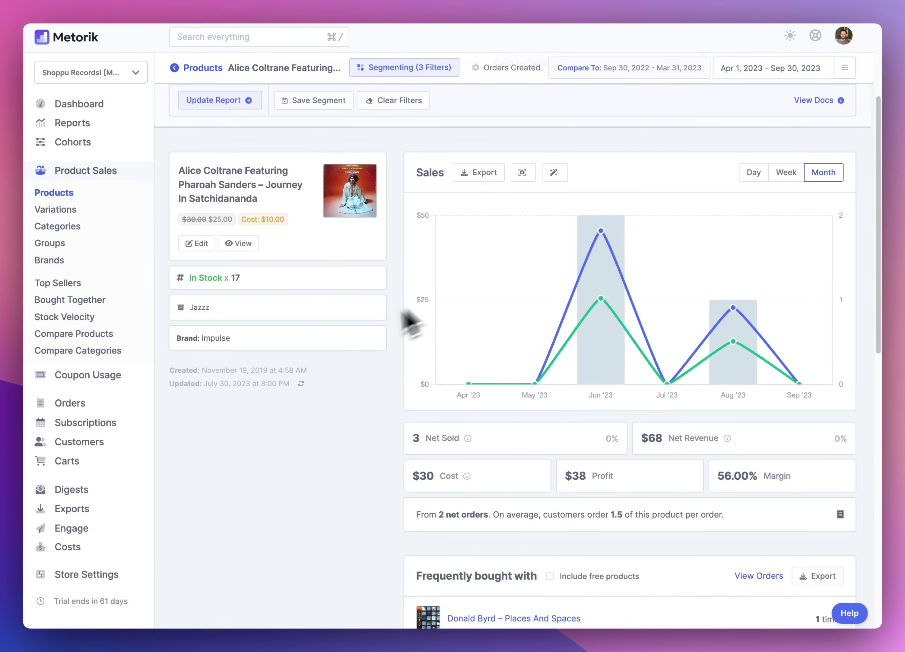
scroll(489, 409, down, 8)
scroll(501, 423, up, 7)
scroll(329, 325, up, 5)
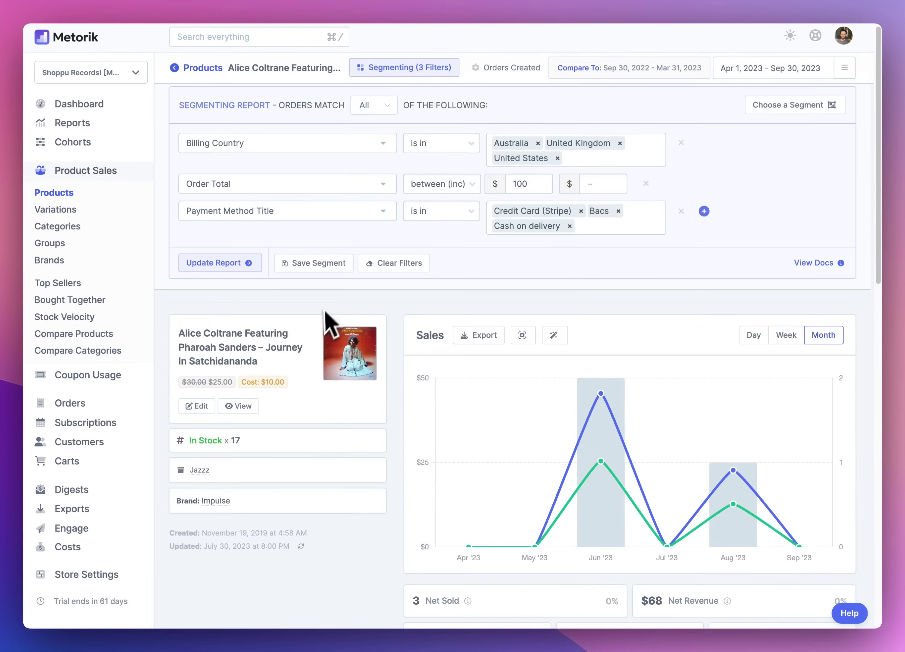
scroll(588, 529, down, 12)
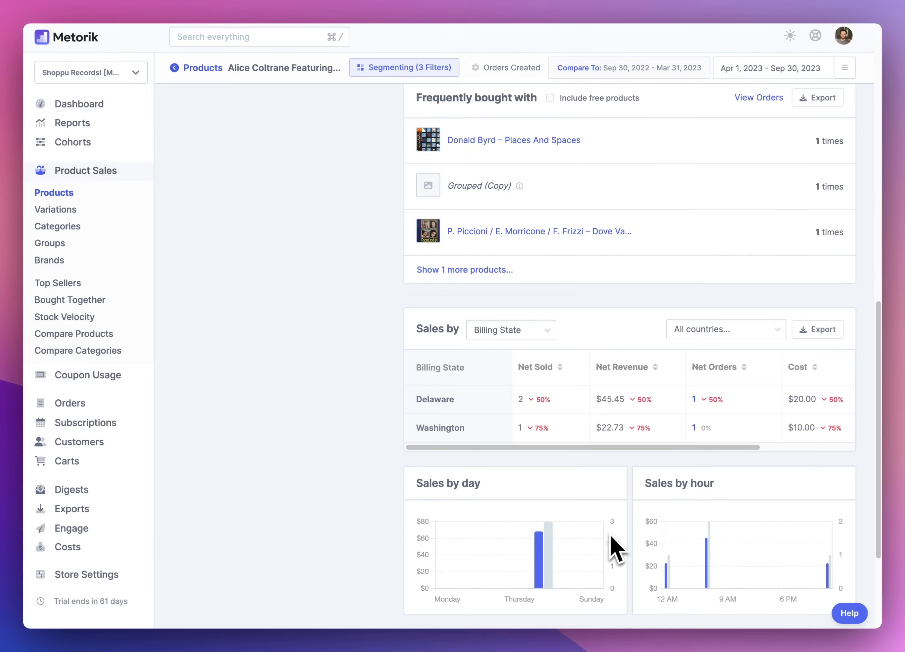
scroll(620, 552, up, 4)
scroll(616, 548, up, 9)
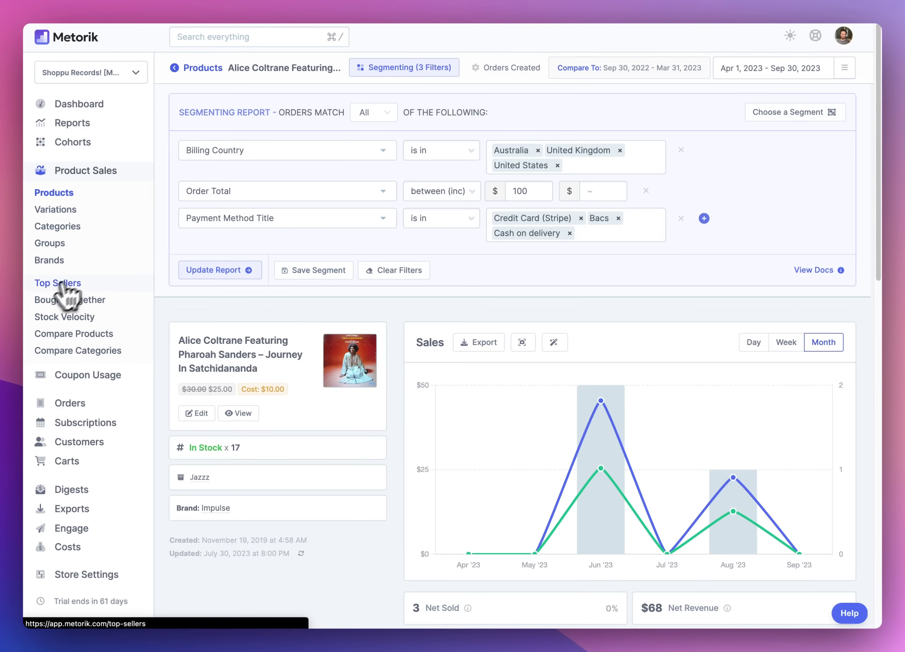
Look through the Top Sellers report.
click(75, 282)
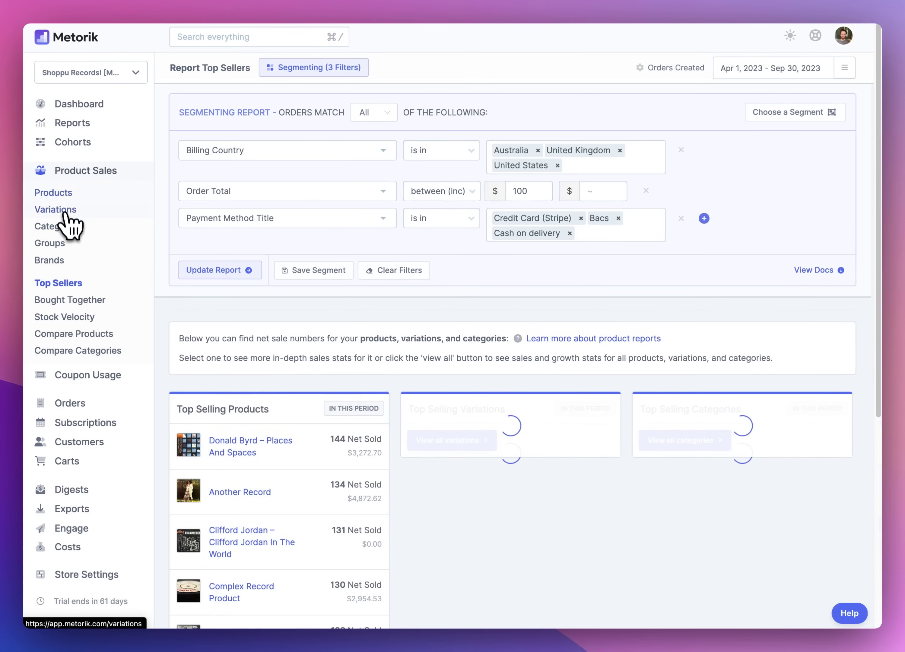
scroll(451, 420, down, 3)
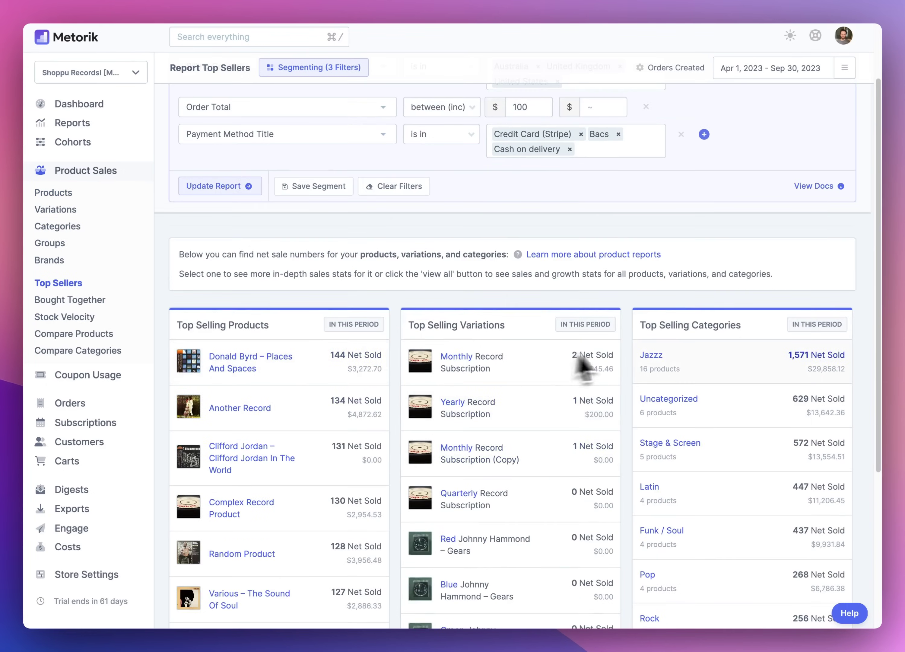
scroll(642, 365, down, 10)
scroll(678, 362, up, 14)
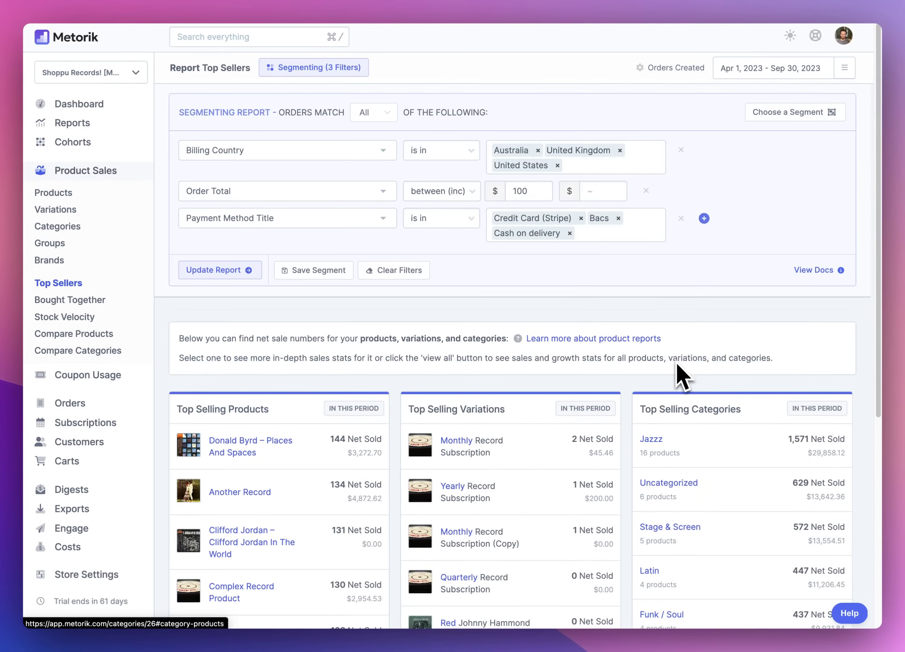
Show the Bought Together report with filters cleared, topped by Dave Pike plus The Sound Of Soul.
click(82, 300)
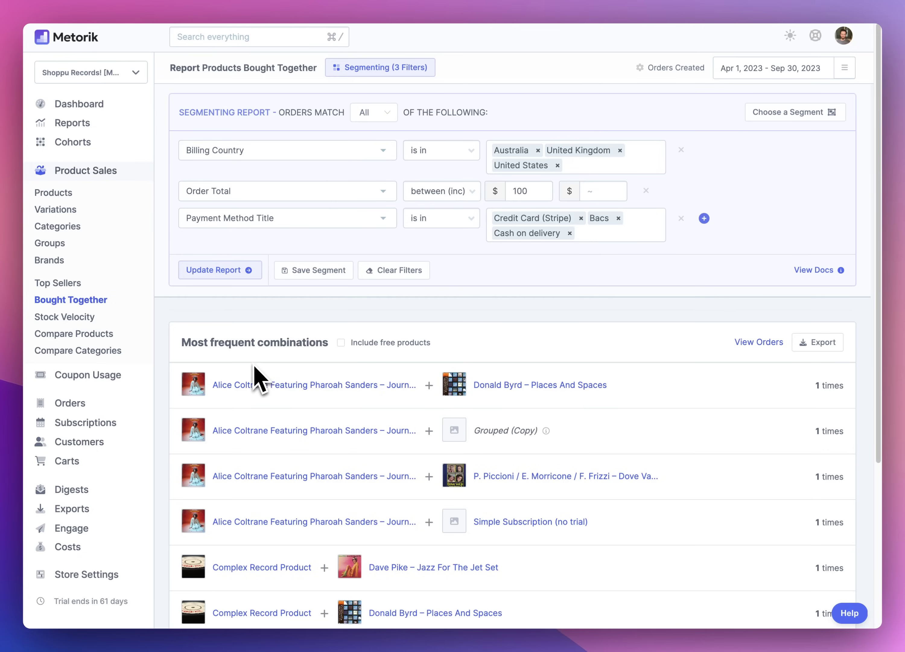
click(414, 274)
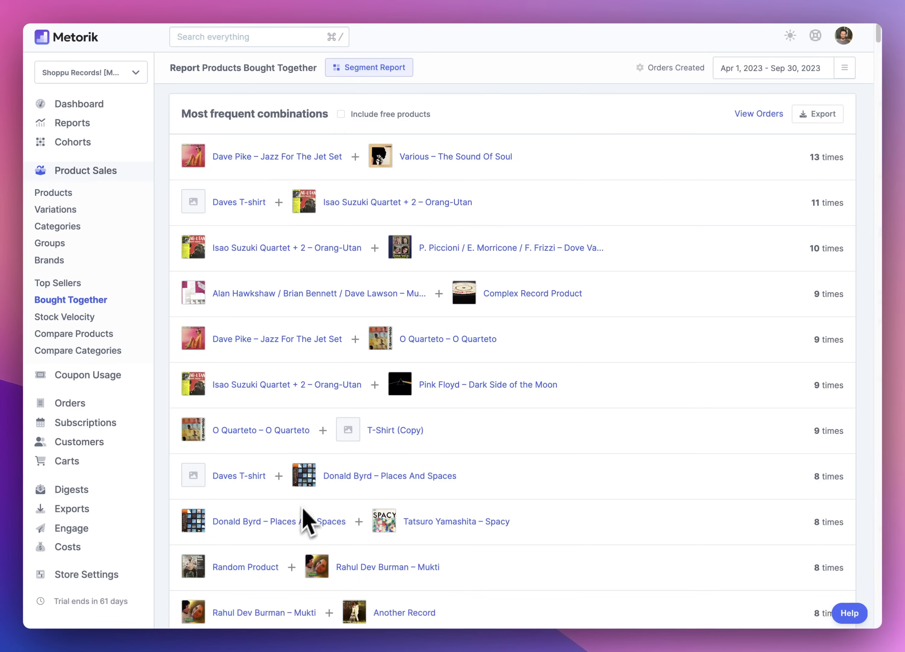
scroll(309, 506, down, 20)
scroll(311, 495, down, 20)
scroll(315, 489, up, 20)
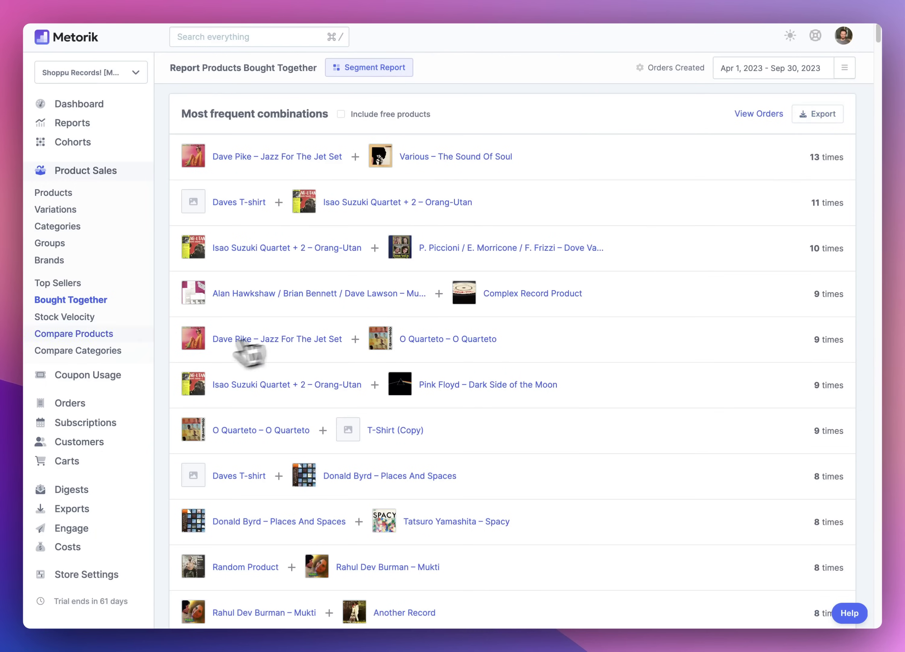
Show product stock velocity over the last 180 days, sorted by Days of Stock.
click(65, 316)
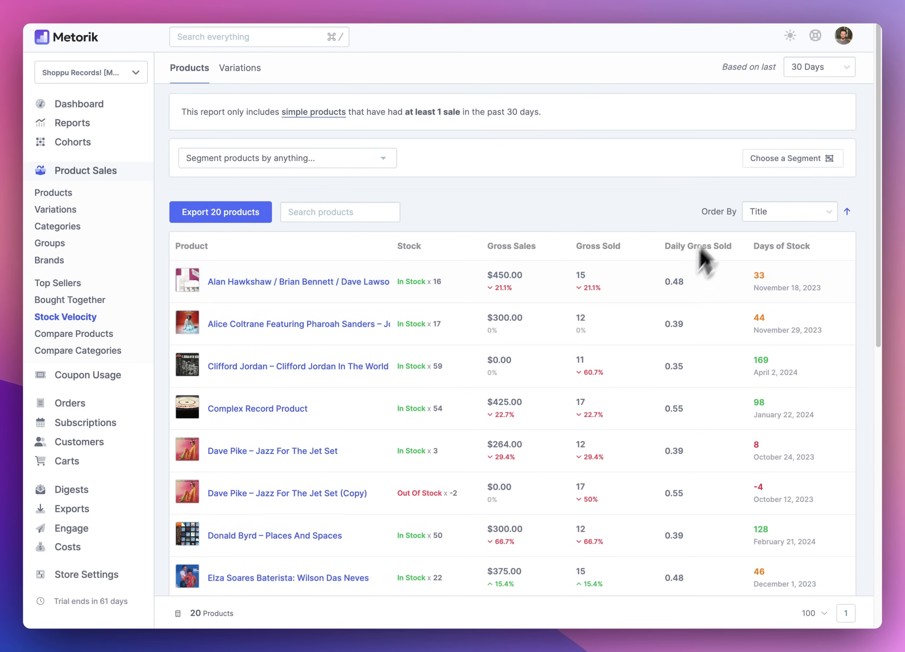
click(815, 67)
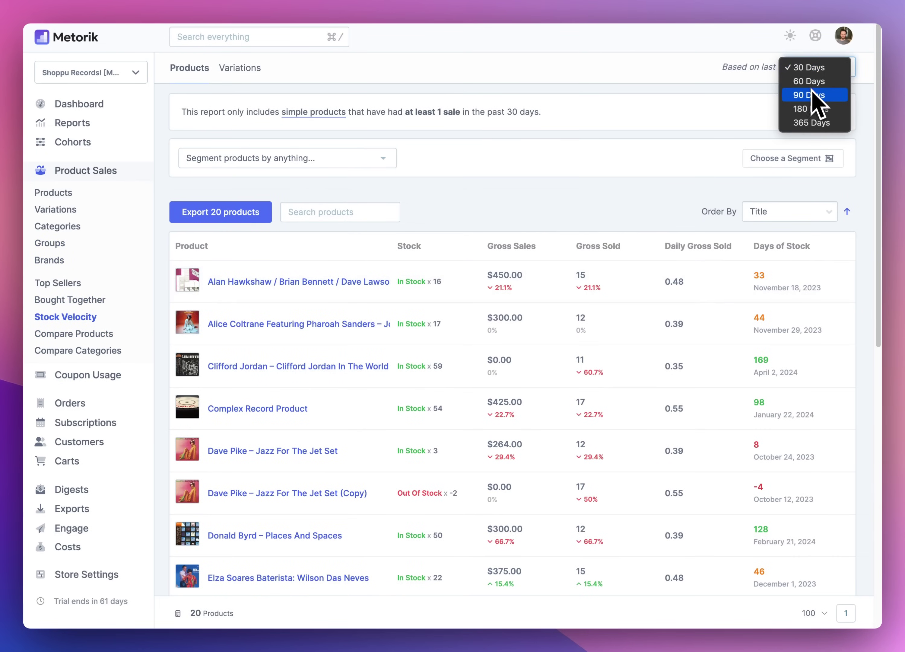
click(814, 110)
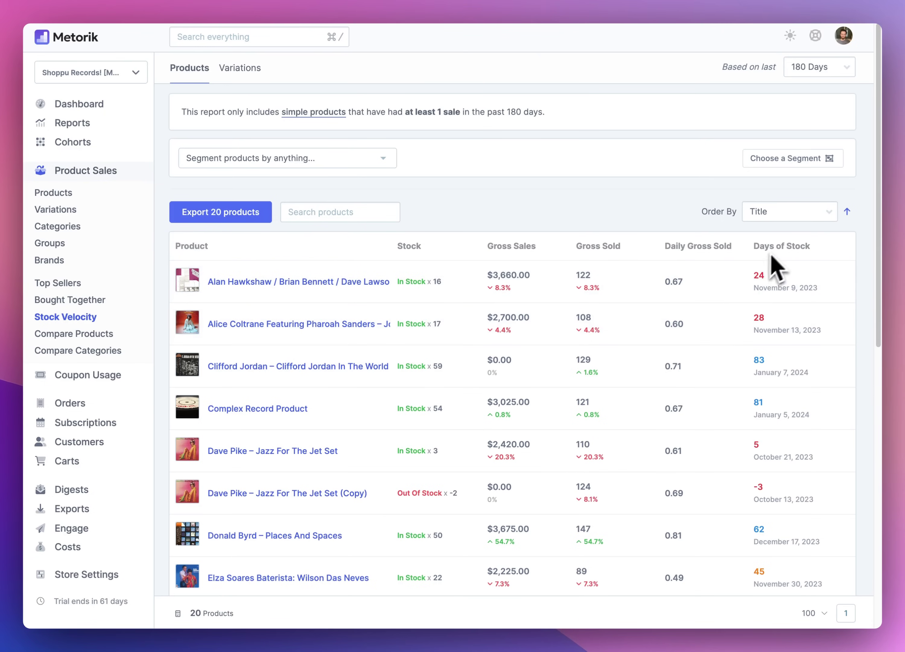
click(790, 212)
click(803, 335)
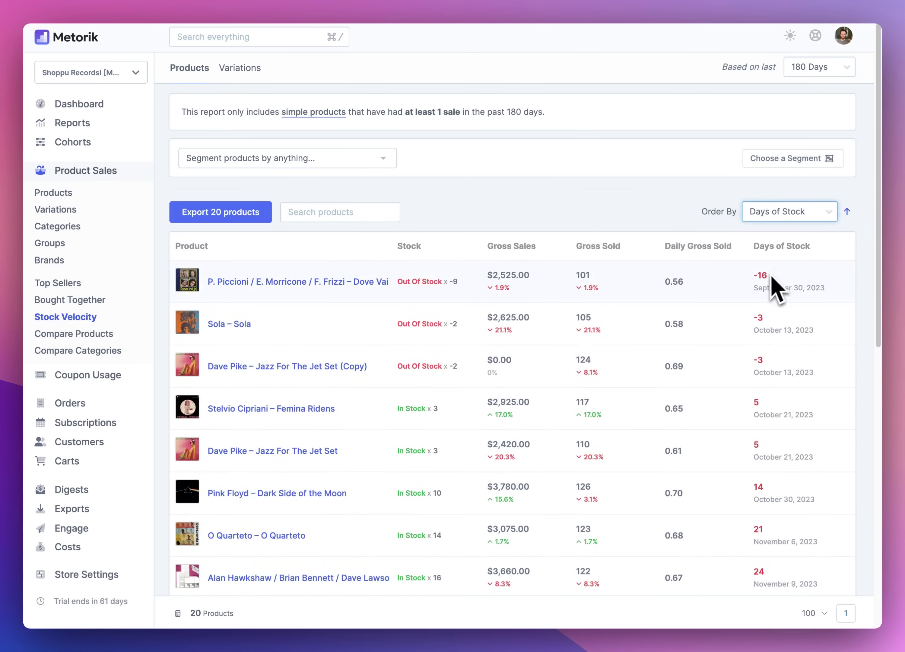
scroll(449, 313, down, 5)
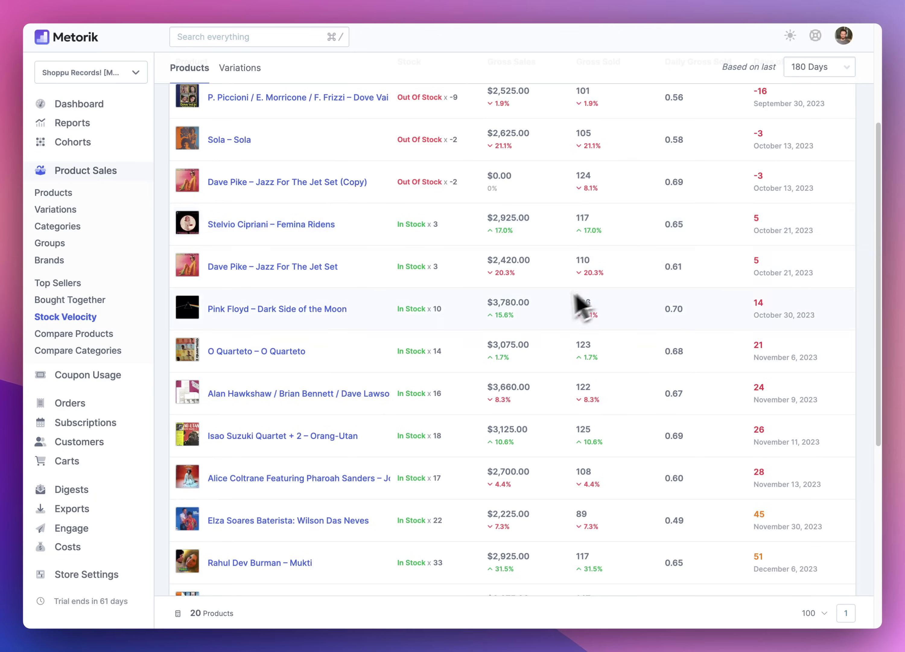
scroll(777, 251, down, 8)
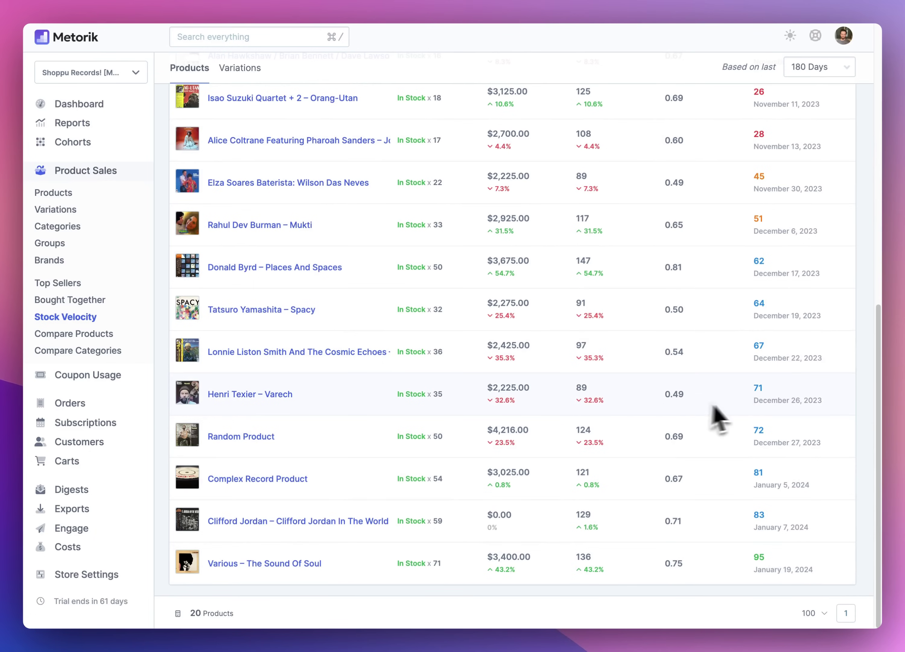
scroll(775, 398, up, 10)
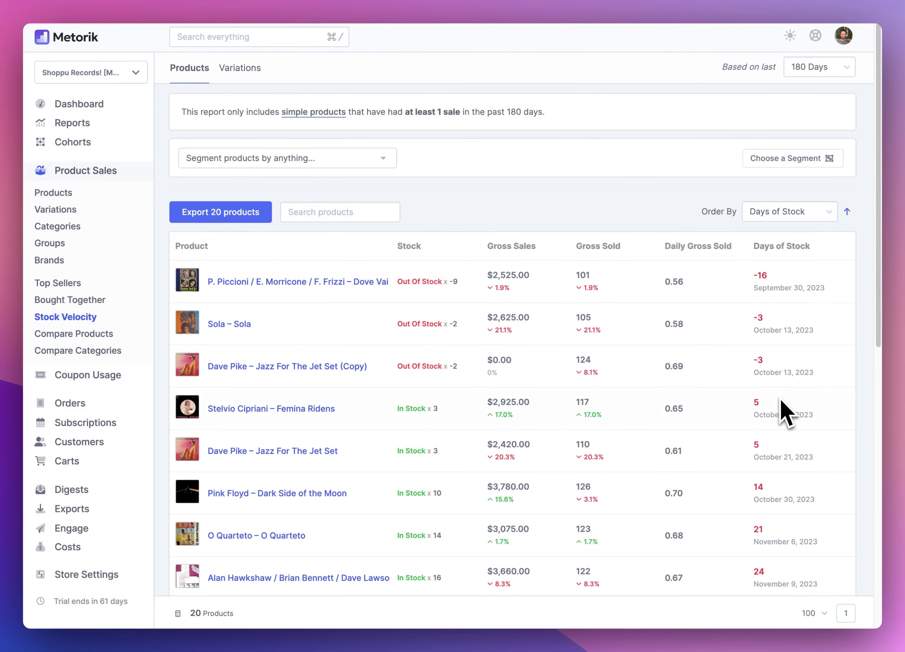
click(240, 71)
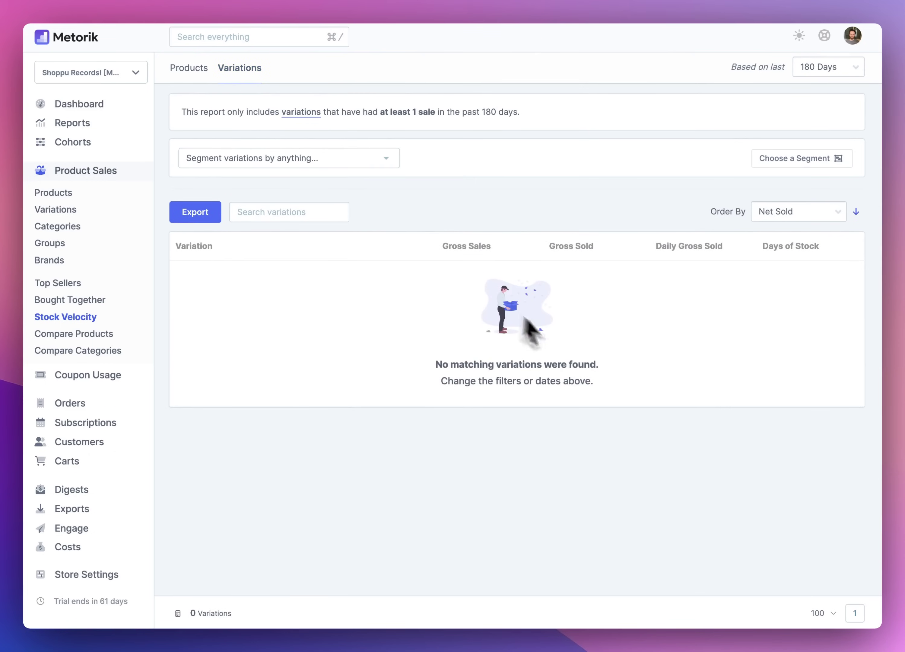
click(190, 81)
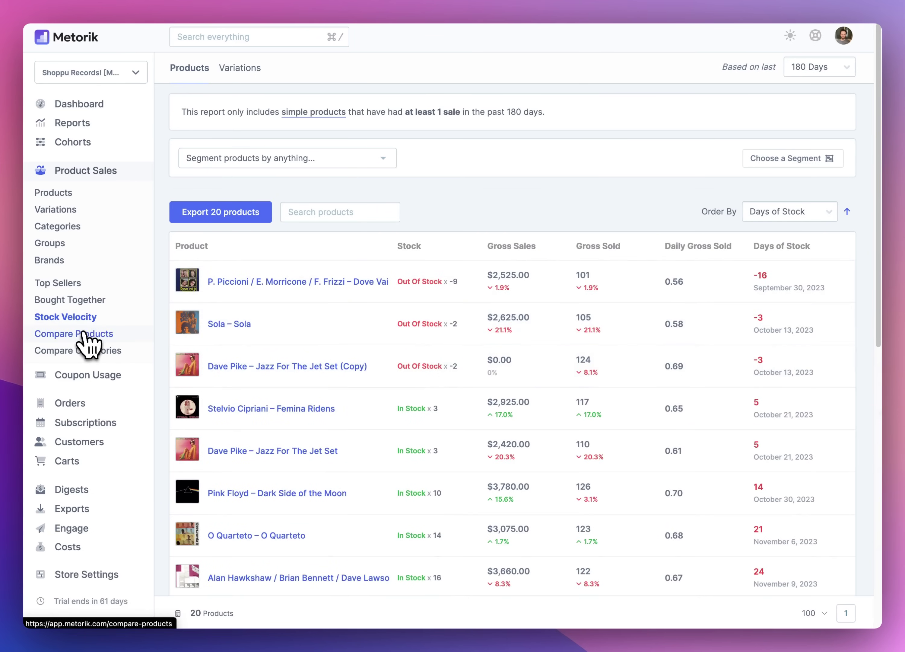
Compare the four records' sales, charting monthly net revenue with Pink Floyd leading at $3,245.48.
click(86, 341)
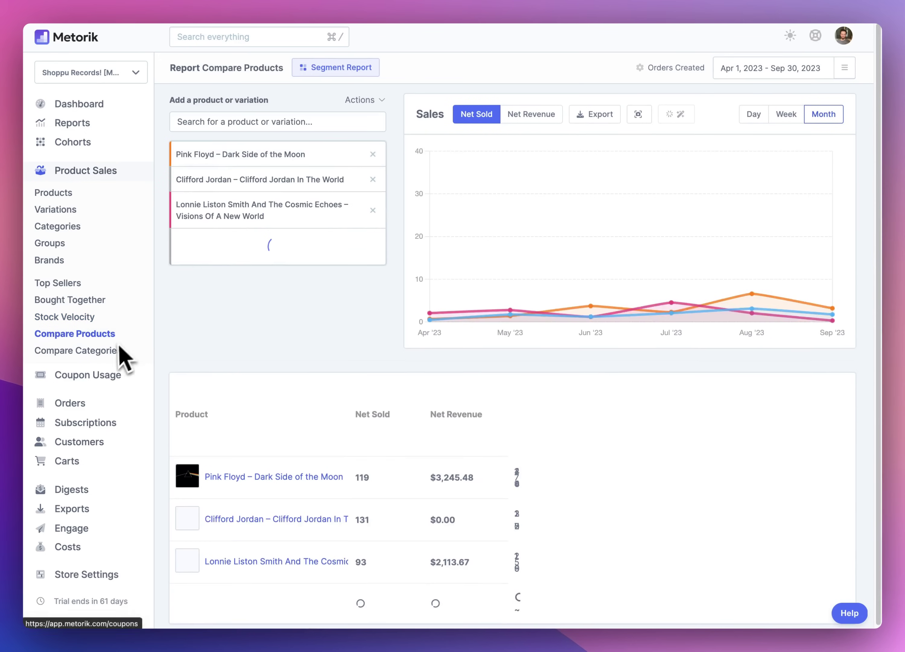
click(275, 118)
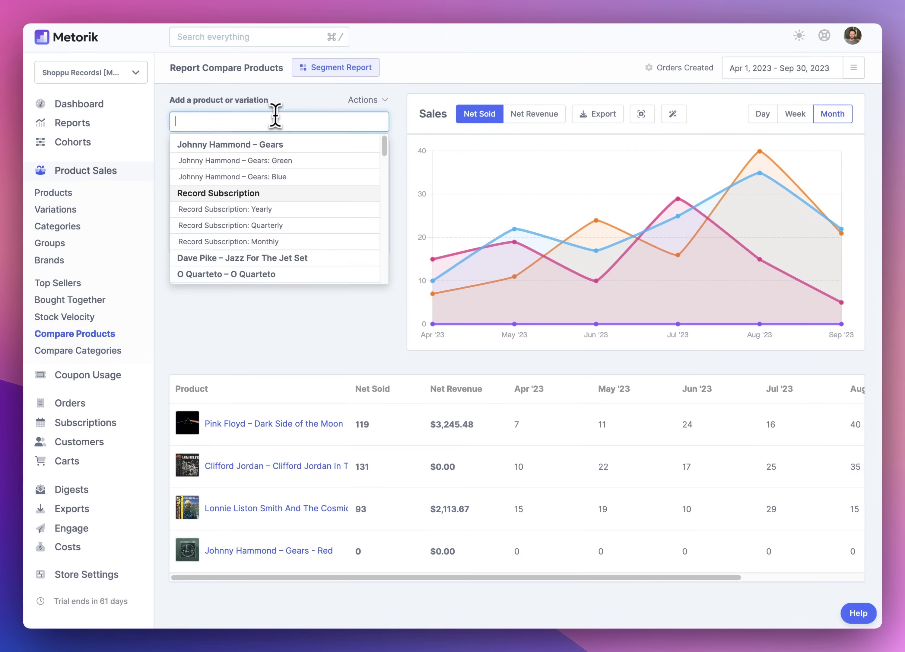
scroll(251, 255, down, 10)
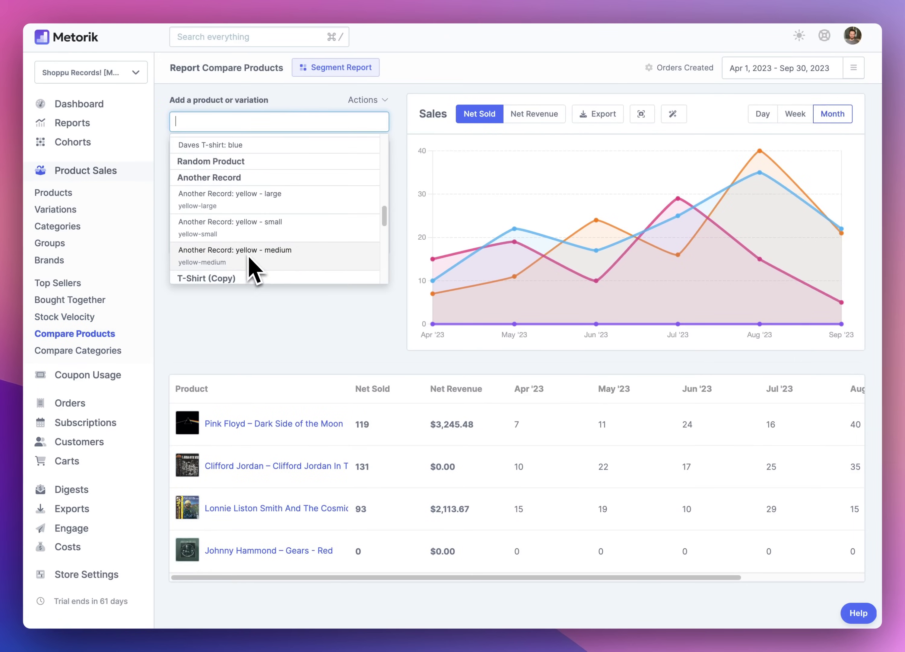
scroll(249, 265, down, 5)
click(283, 329)
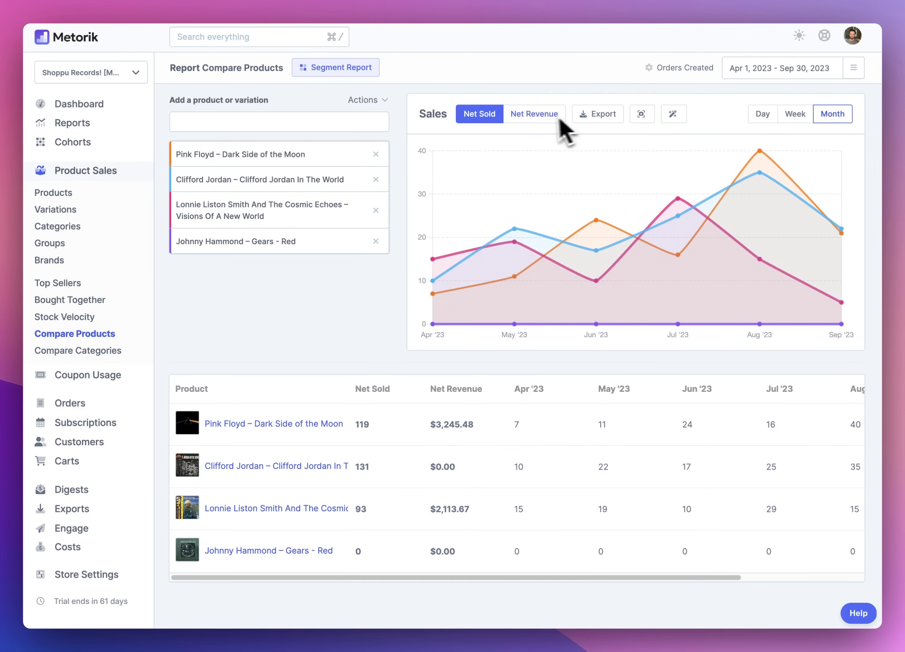
click(526, 124)
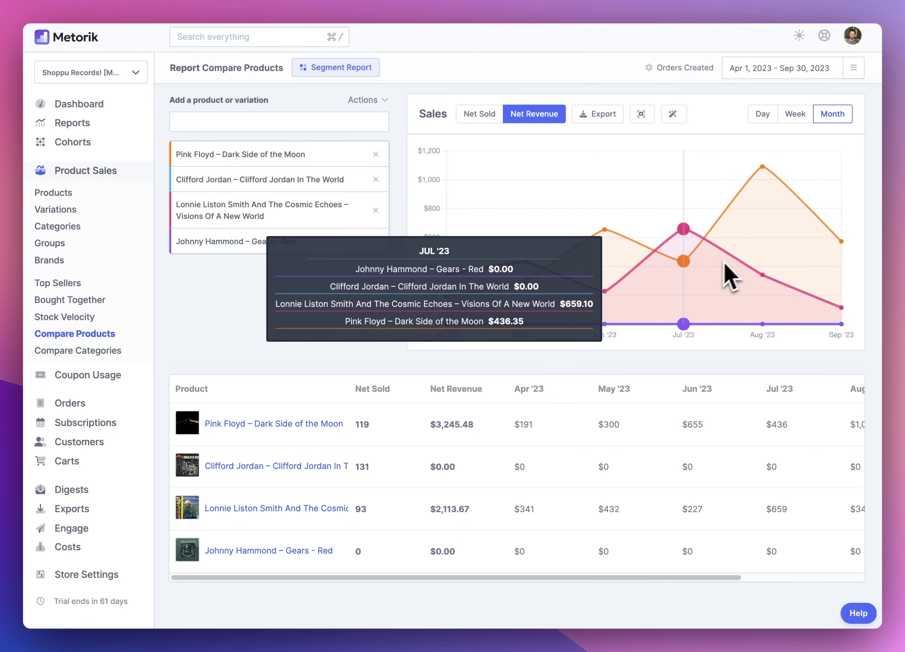
Compare the Pop, Latin, Rap and Stage & Screen categories, then go back to the Products report.
click(105, 351)
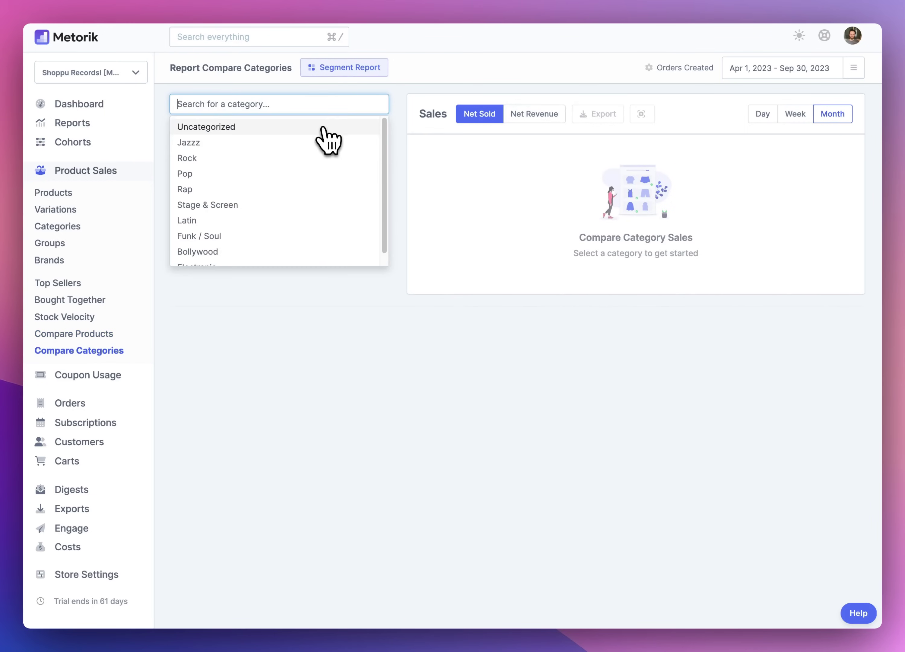
click(317, 157)
click(295, 175)
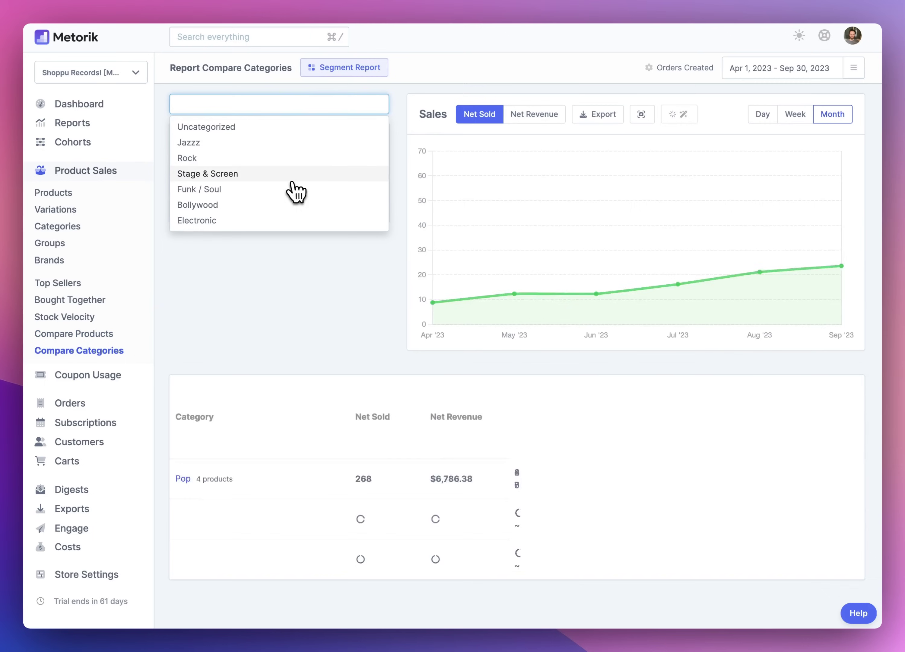
click(296, 175)
click(336, 343)
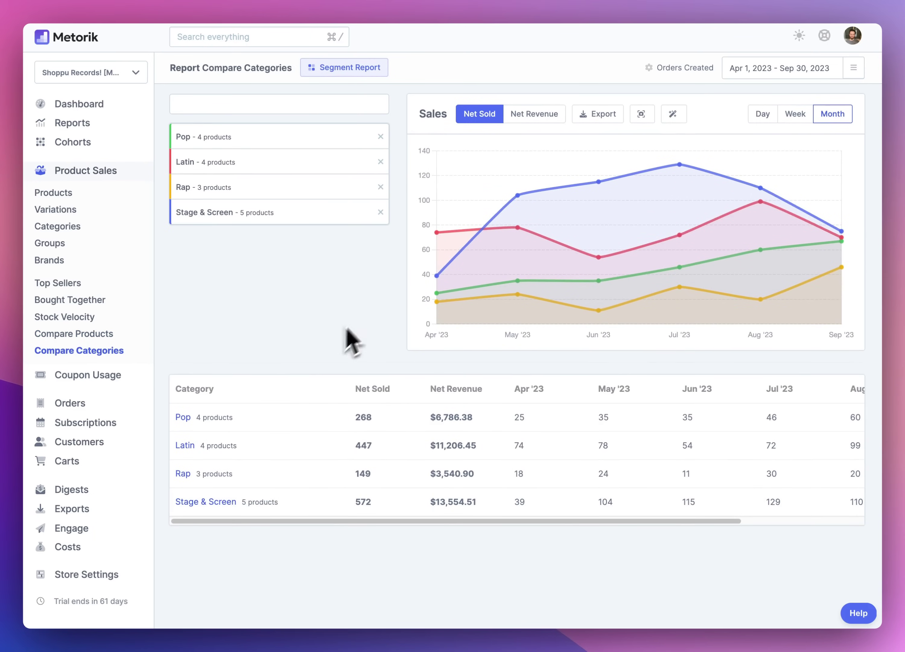
click(54, 193)
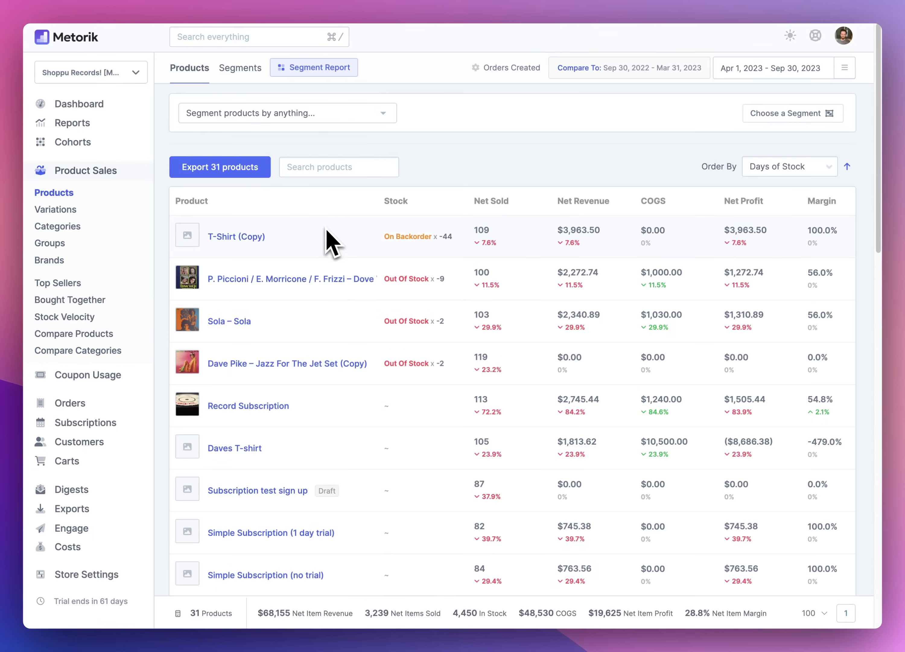
Open the export dialog for the 31 products and have the export emailed.
click(262, 173)
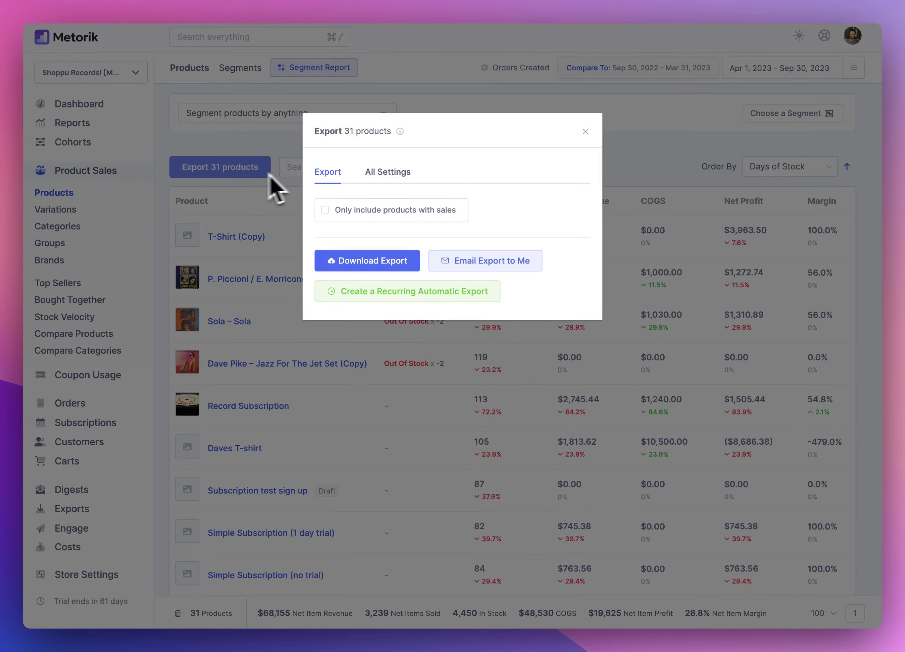
click(263, 175)
click(225, 174)
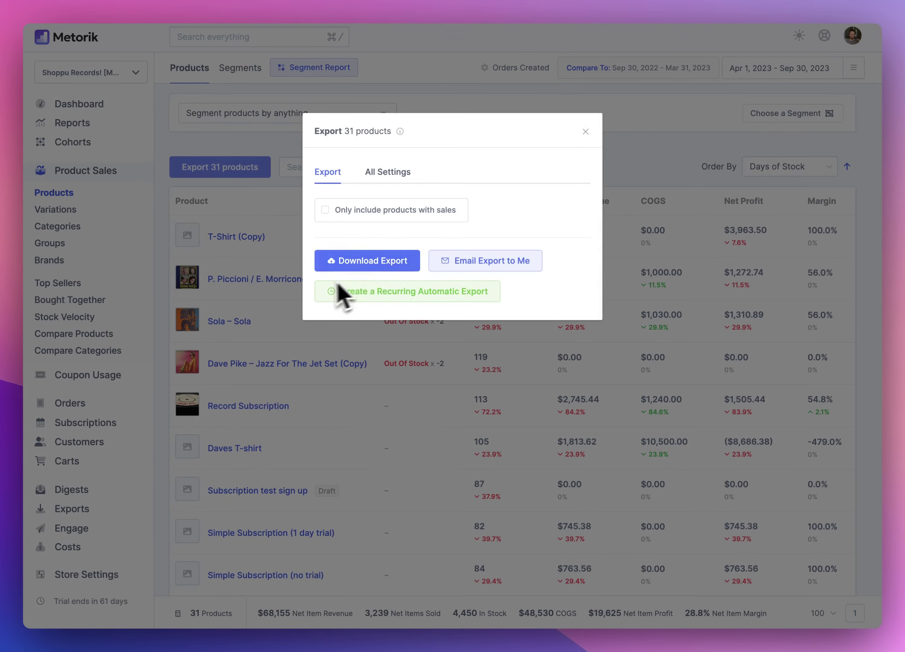
click(485, 260)
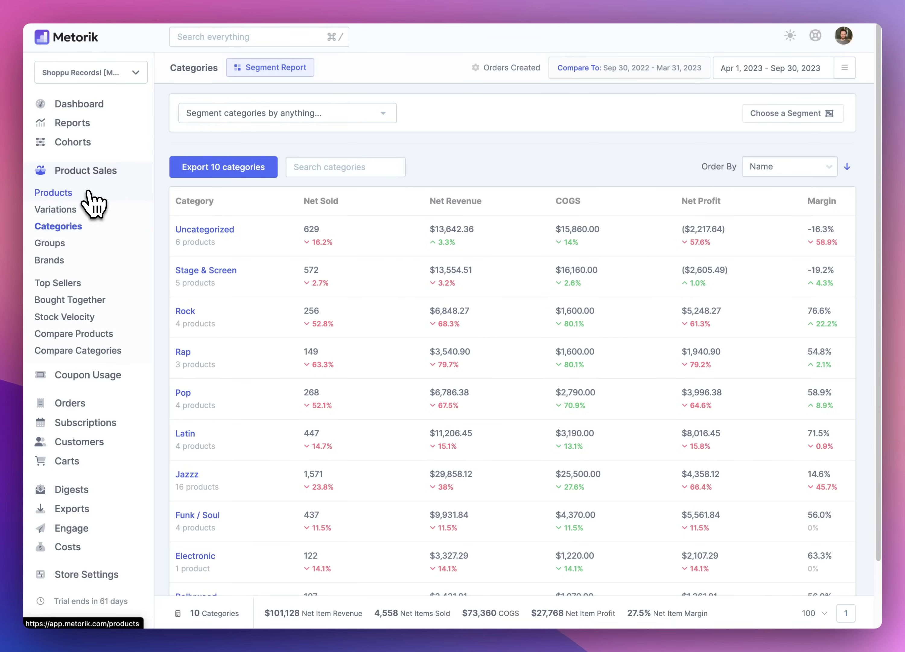
Return to the Products report and scroll through the 31-product table.
click(92, 203)
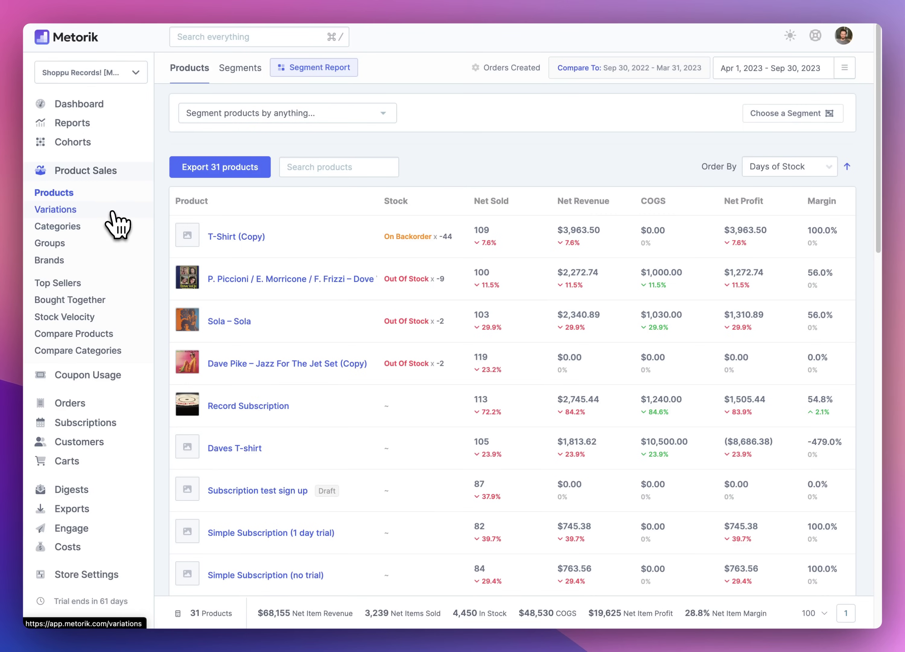
scroll(349, 371, down, 7)
scroll(369, 398, up, 7)
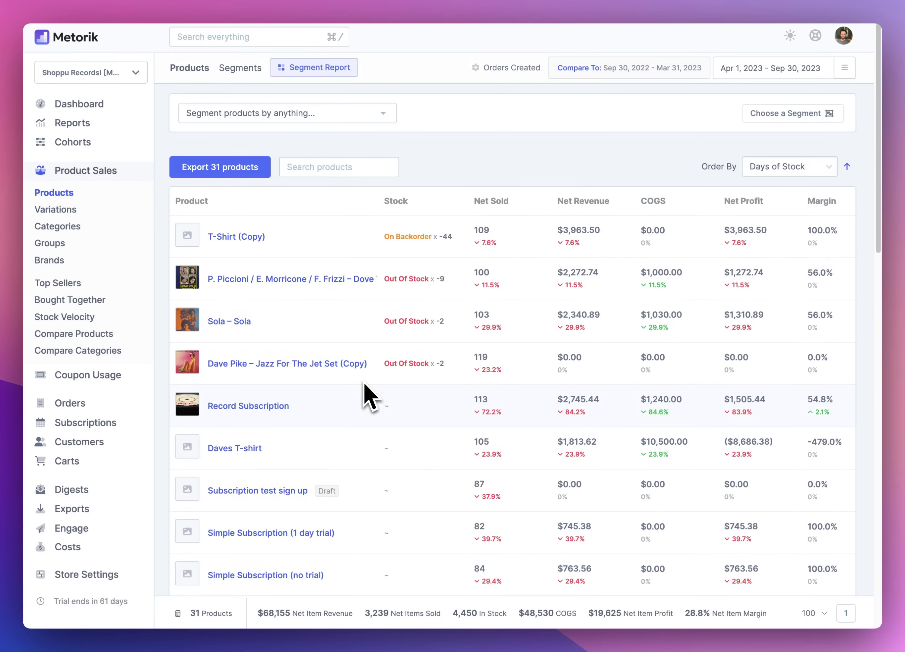